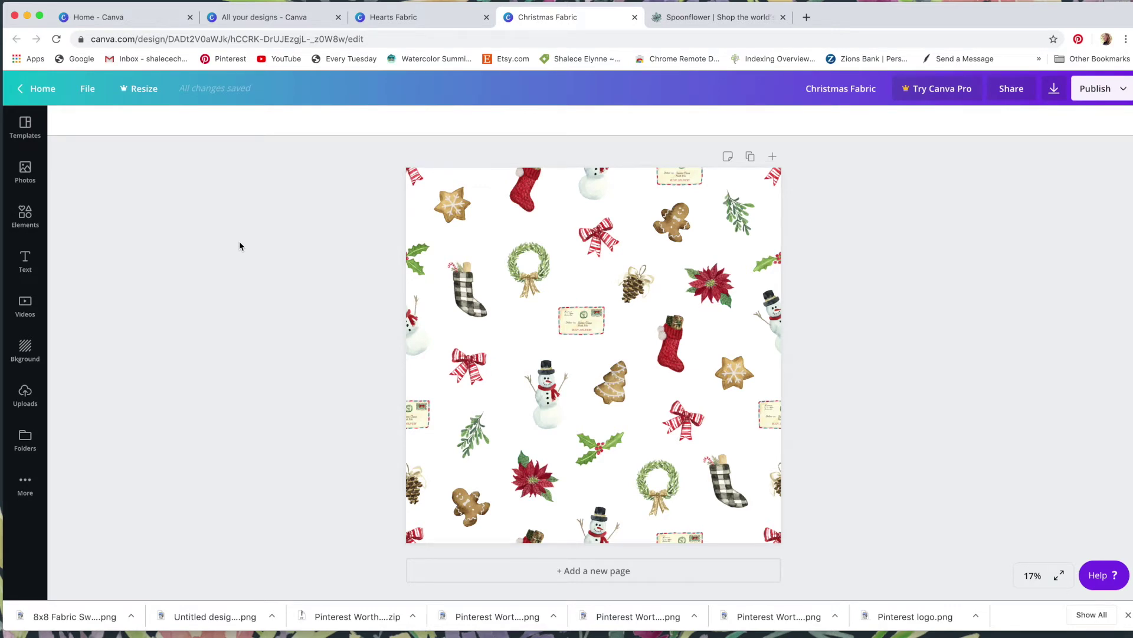
# - From the Canva home page, create a blank custom design of 1200 × 1200 px
pyautogui.click(33, 90)
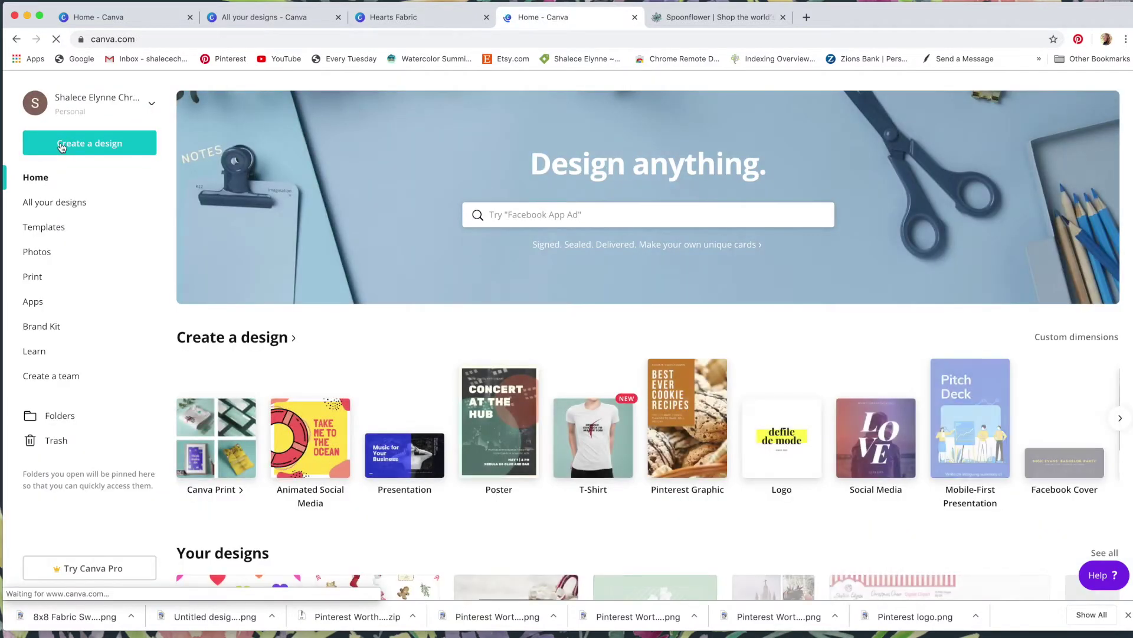
pyautogui.click(59, 146)
pyautogui.click(62, 205)
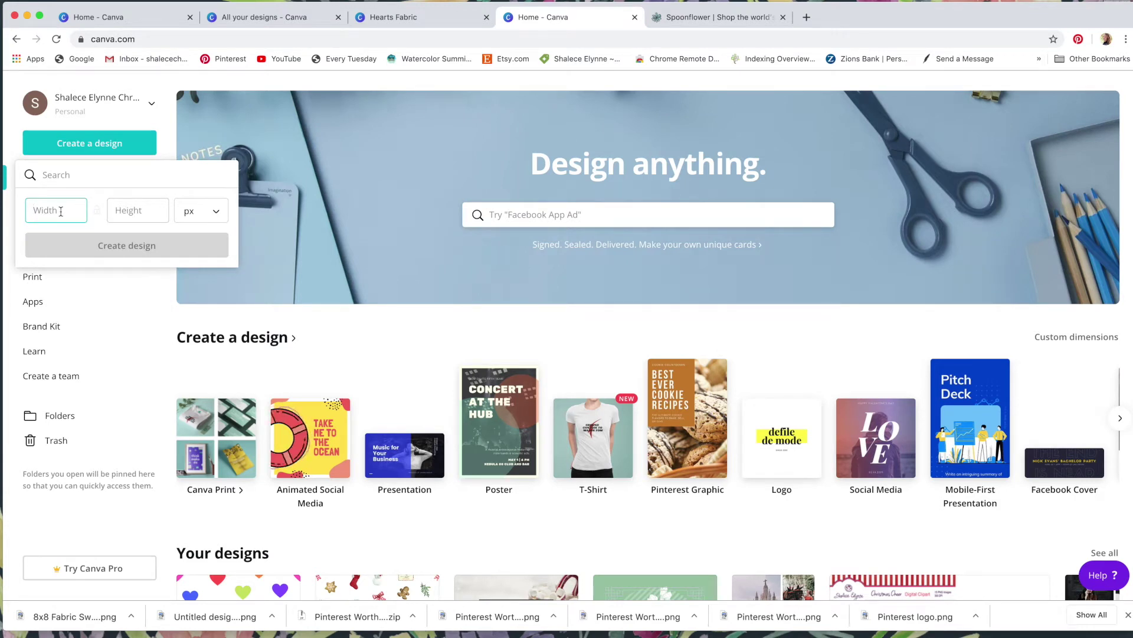
pyautogui.write('1200')
pyautogui.click(124, 204)
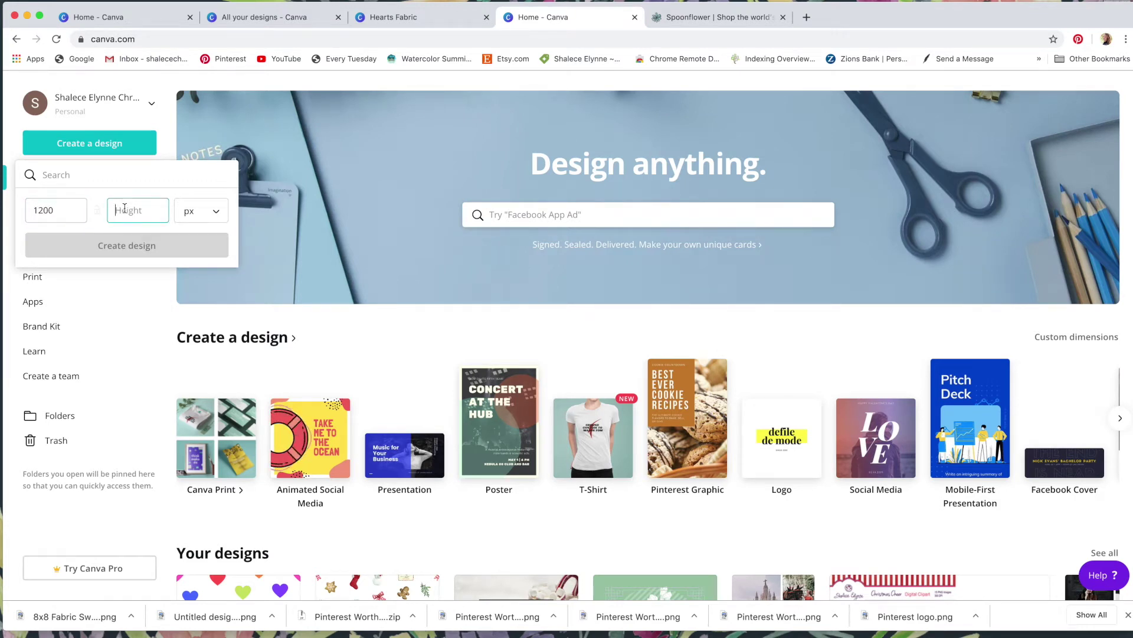
pyautogui.write('1200')
pyautogui.click(161, 245)
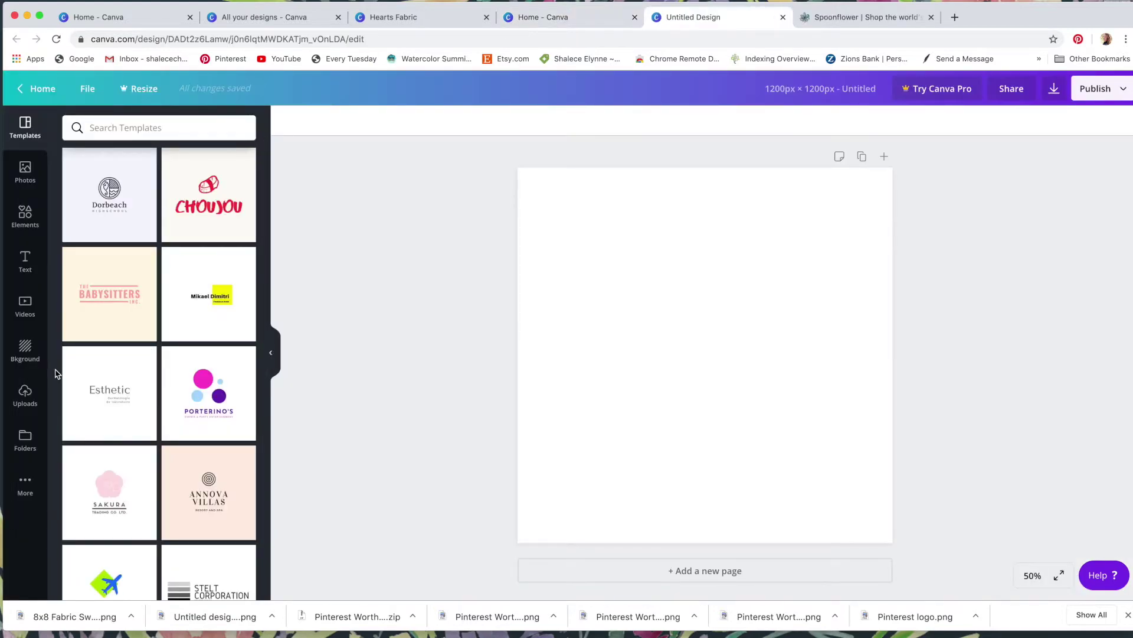
# - Upload all fifteen watercolour Christmas PNGs from the PNG folder into Uploads
pyautogui.click(20, 402)
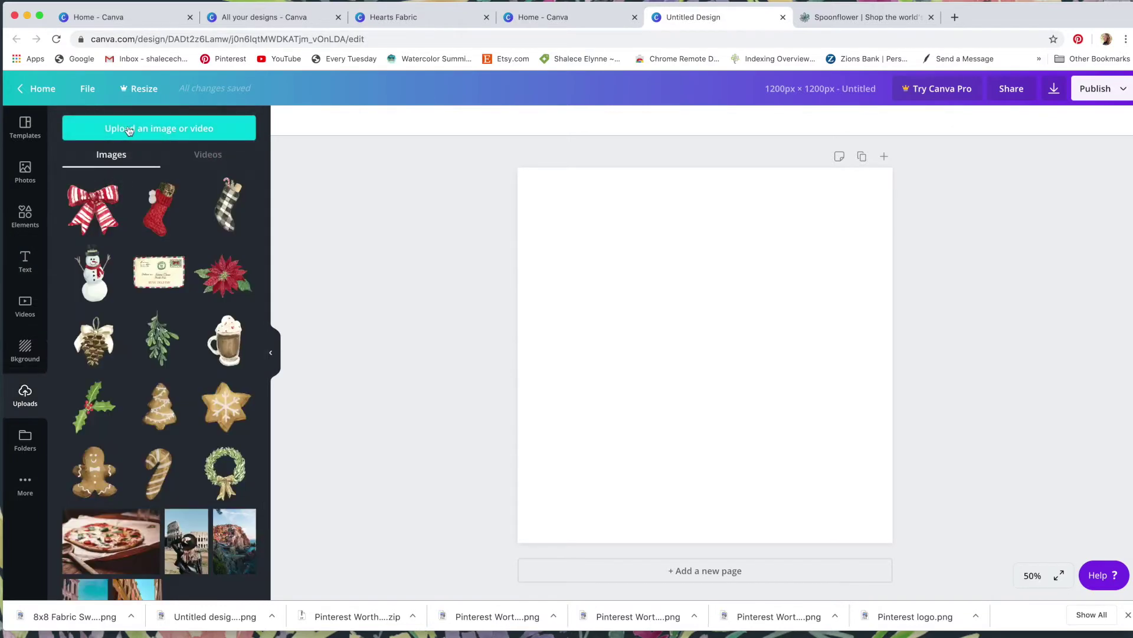
pyautogui.click(130, 130)
pyautogui.doubleClick(467, 183)
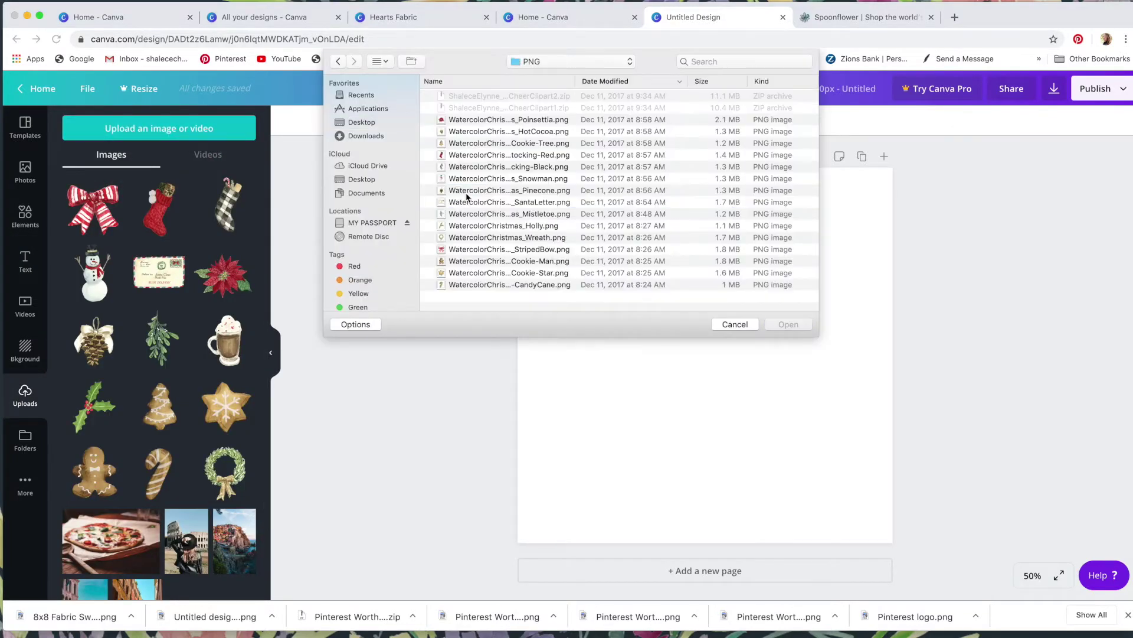
pyautogui.click(480, 119)
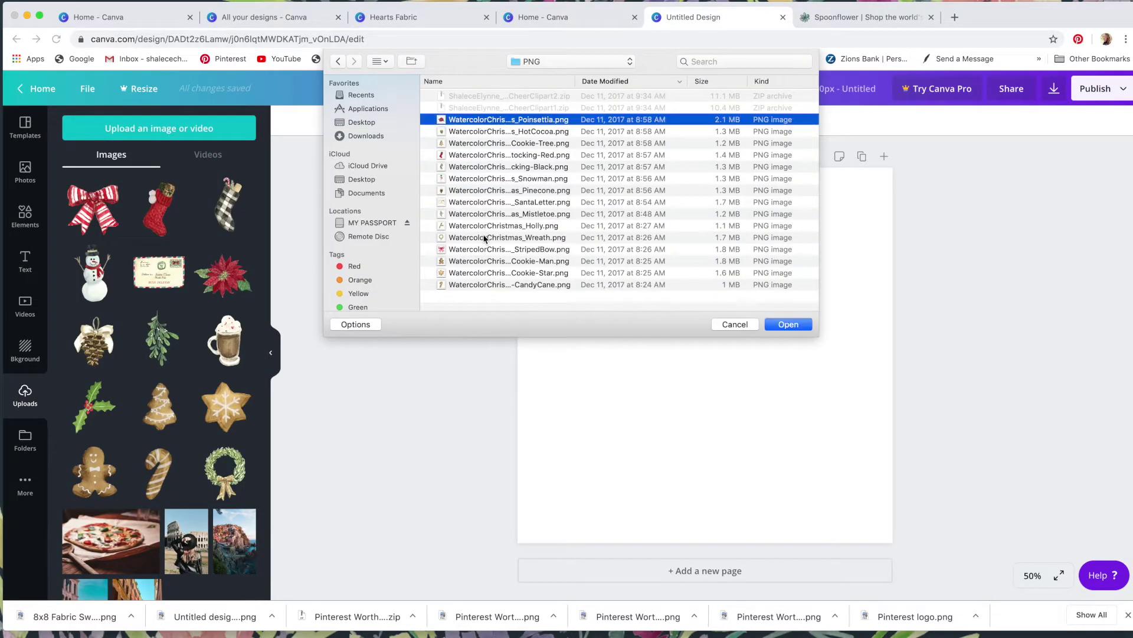
pyautogui.keyDown('shift'); pyautogui.click(471, 286); pyautogui.keyUp('shift')
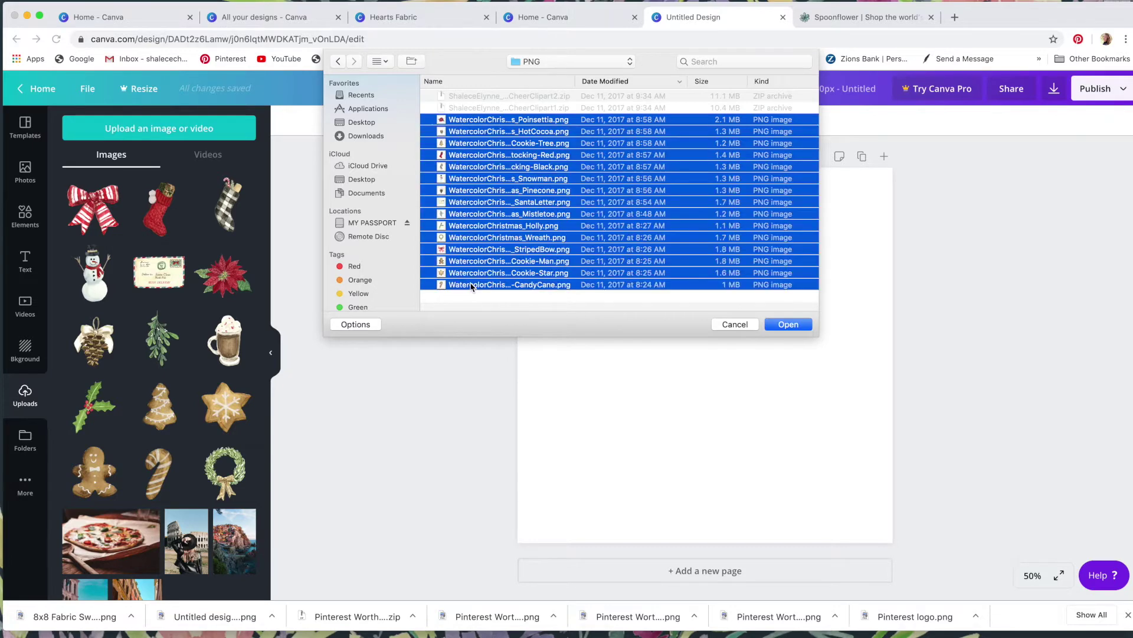
pyautogui.click(802, 325)
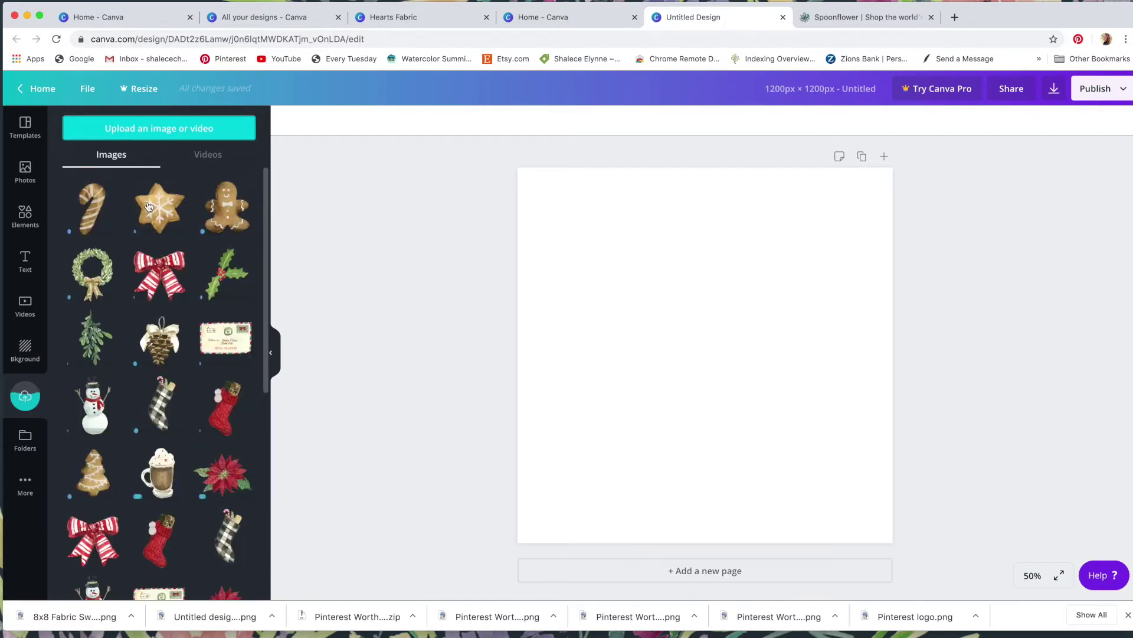
# - Add the striped bow, shrink it, and centre it over the page's top-left corner
pyautogui.click(165, 273)
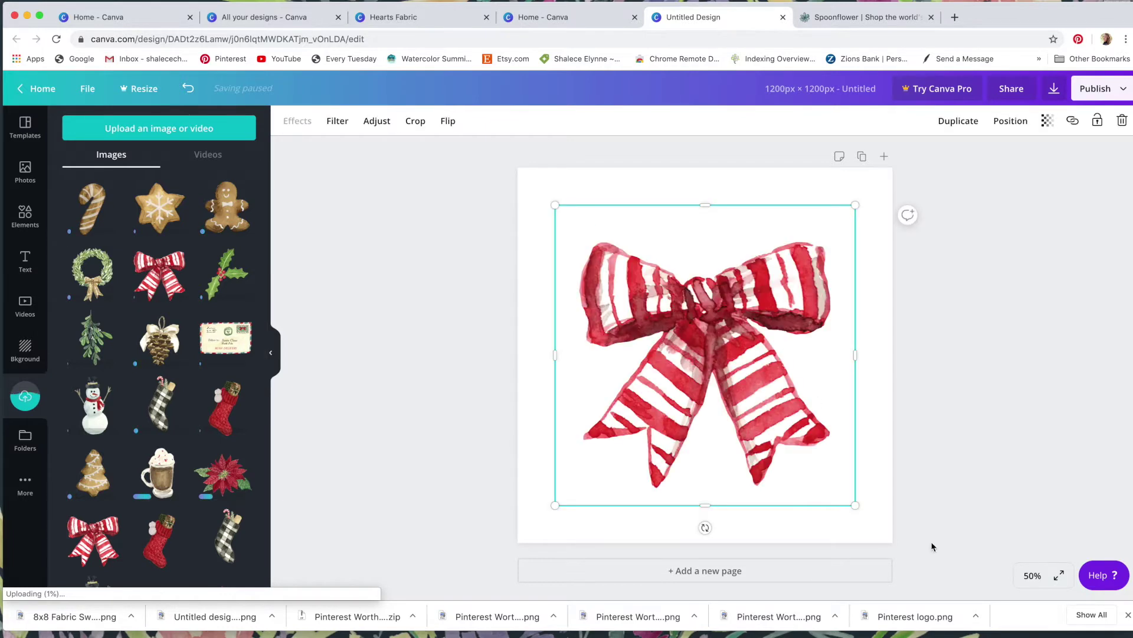
pyautogui.moveTo(855, 505); pyautogui.dragTo(643, 260)
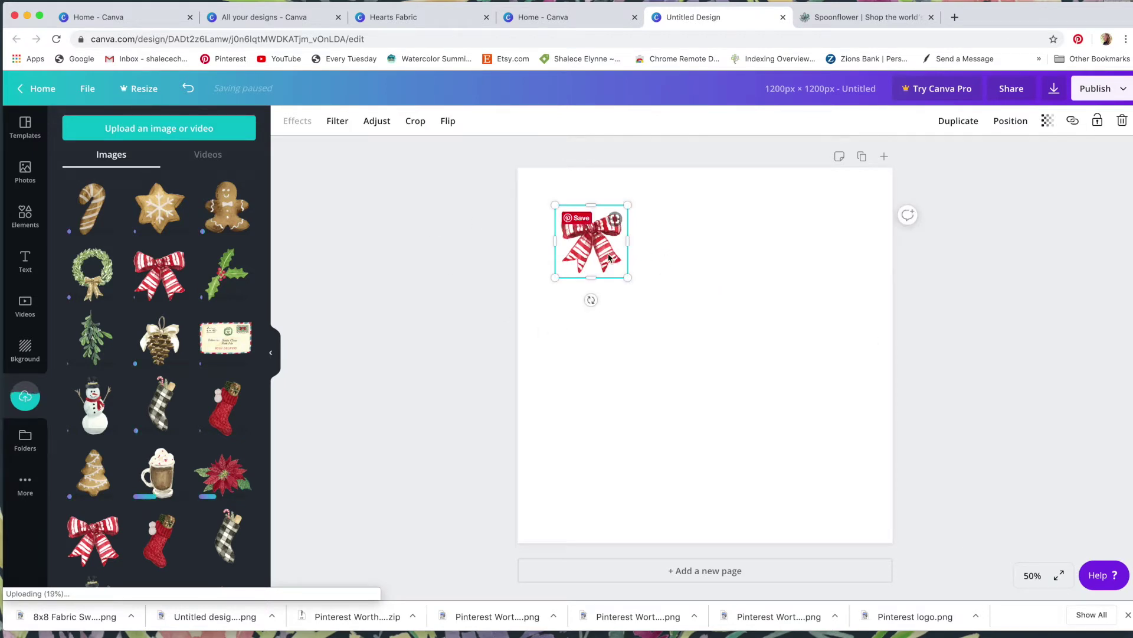
pyautogui.moveTo(608, 257); pyautogui.dragTo(534, 197)
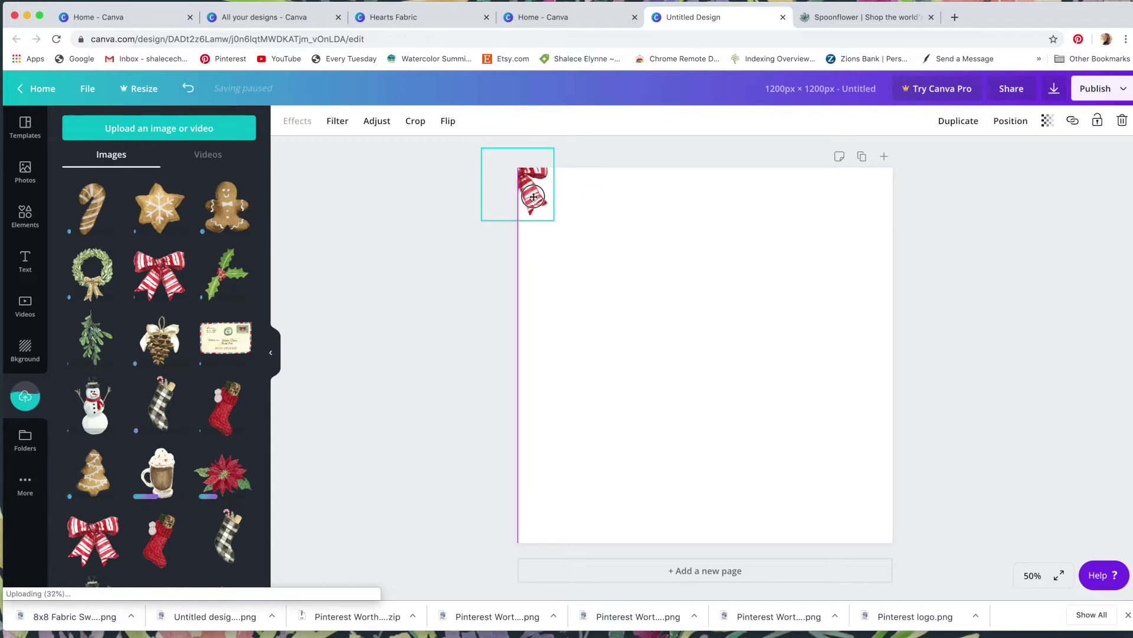
pyautogui.moveTo(533, 197); pyautogui.dragTo(534, 178)
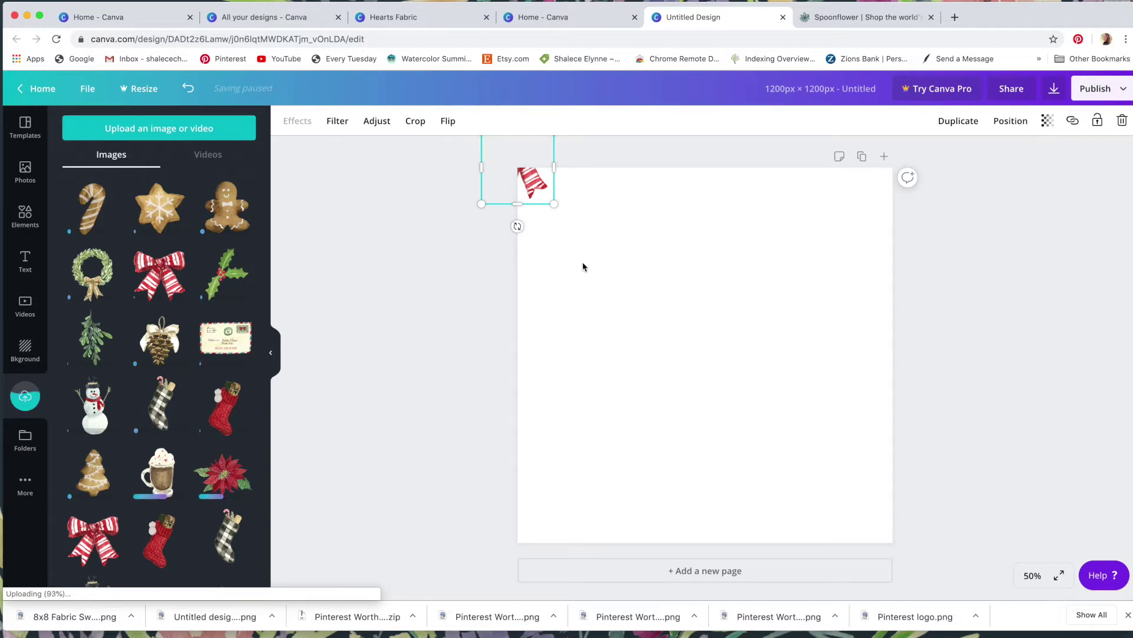
# - Copy the bow to the other three corners, then add a snowman shrunk to about 302 px
pyautogui.click(537, 191)
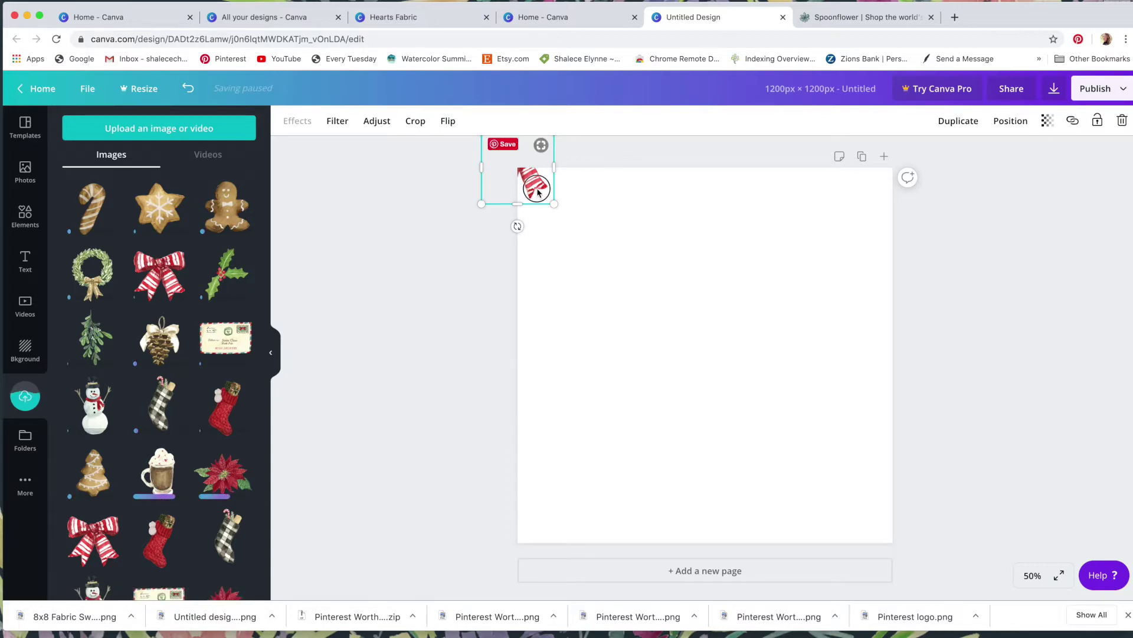
pyautogui.moveTo(537, 192); pyautogui.dragTo(912, 220)
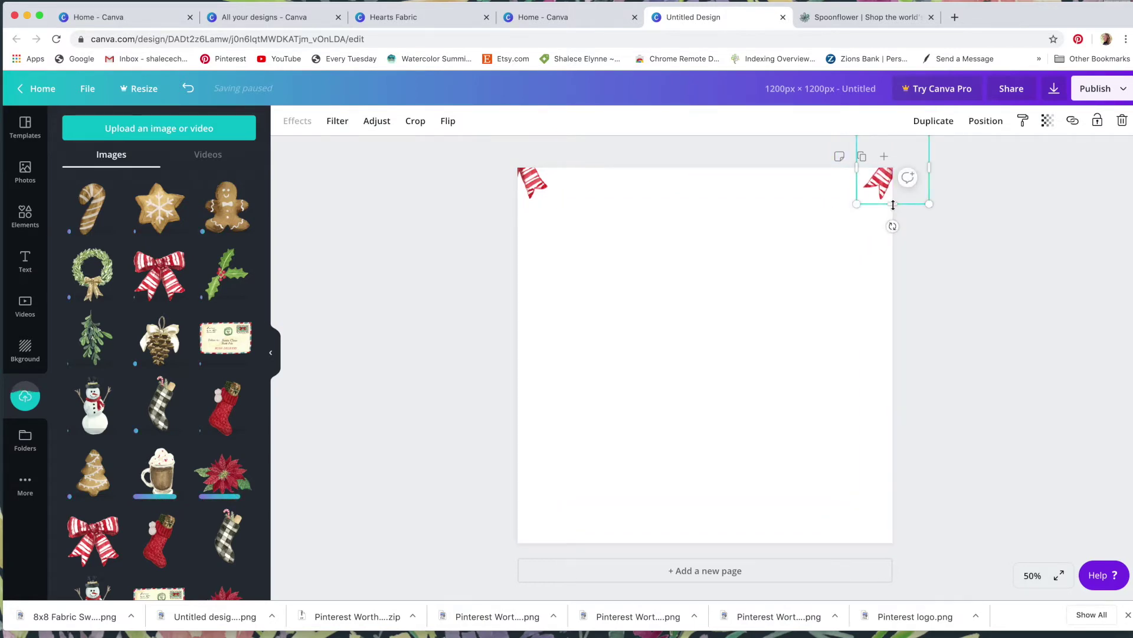
pyautogui.keyDown('shift'); pyautogui.click(526, 180); pyautogui.keyUp('shift')
pyautogui.moveTo(537, 184); pyautogui.dragTo(551, 550)
pyautogui.click(441, 228)
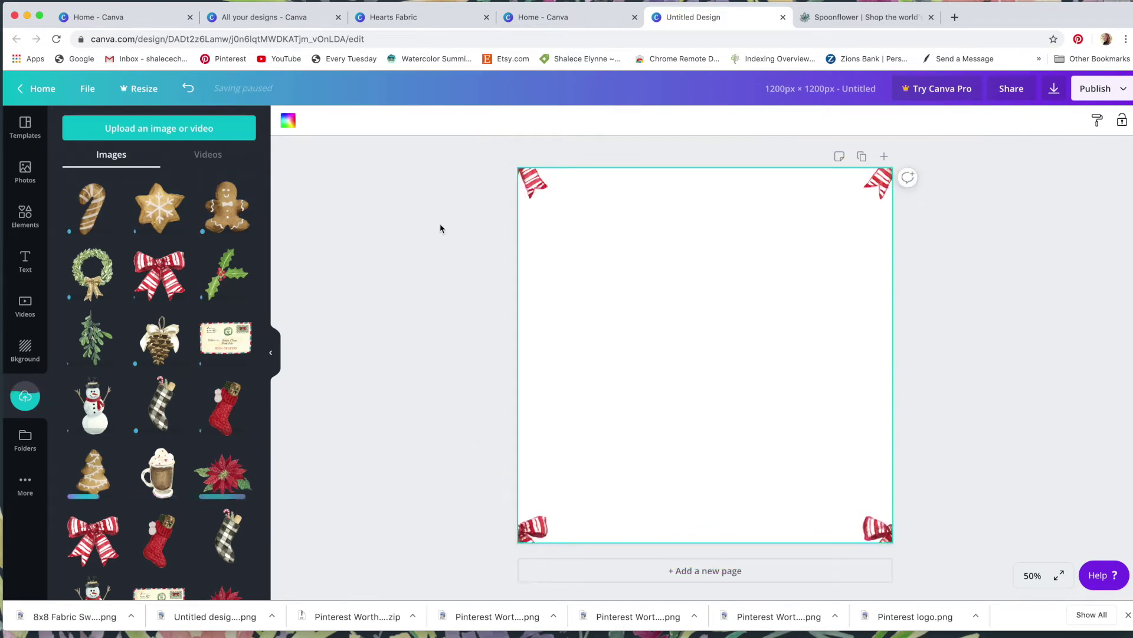
pyautogui.click(102, 394)
pyautogui.moveTo(856, 503); pyautogui.dragTo(702, 573)
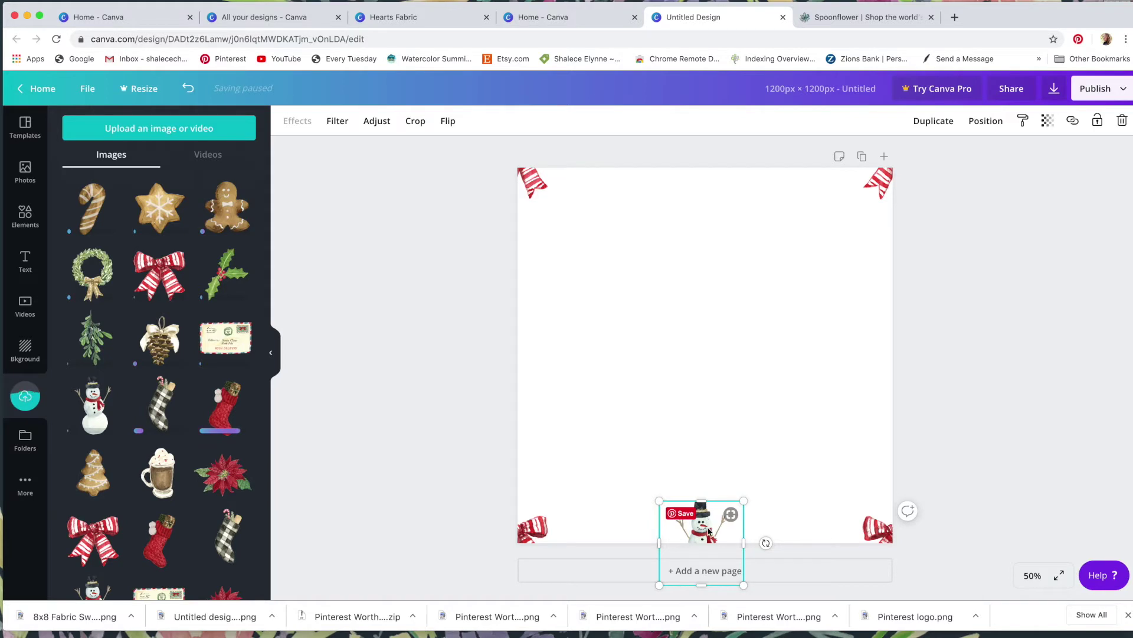
# - Copy the snowman onto the top edge and place mistletoe on the left and right edges
pyautogui.moveTo(708, 533); pyautogui.dragTo(716, 156)
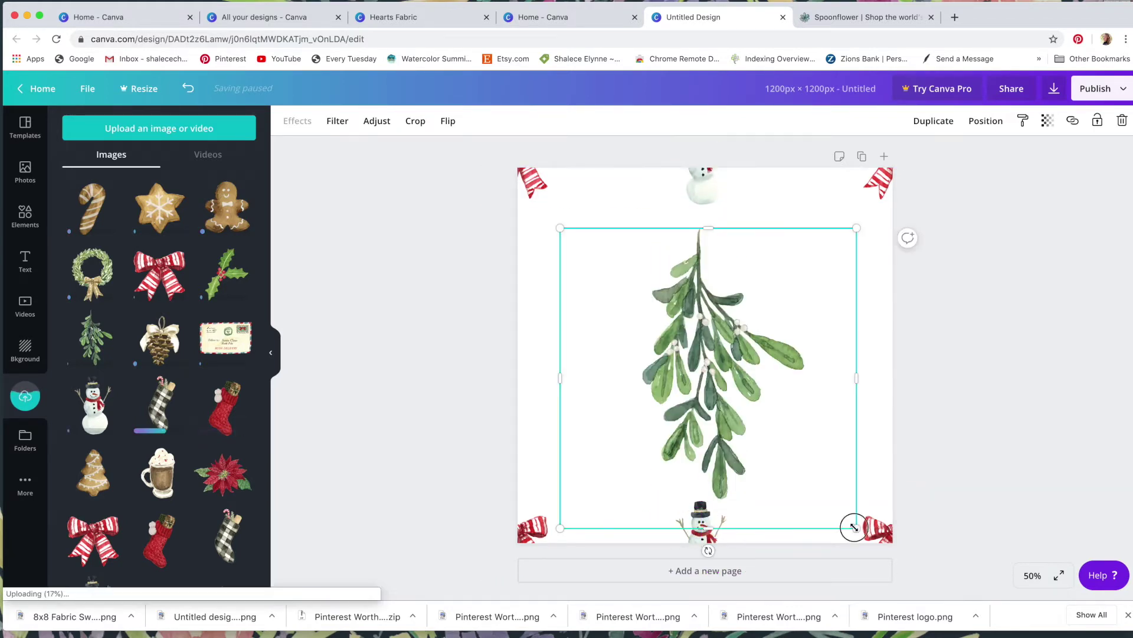
pyautogui.moveTo(852, 526); pyautogui.dragTo(759, 390)
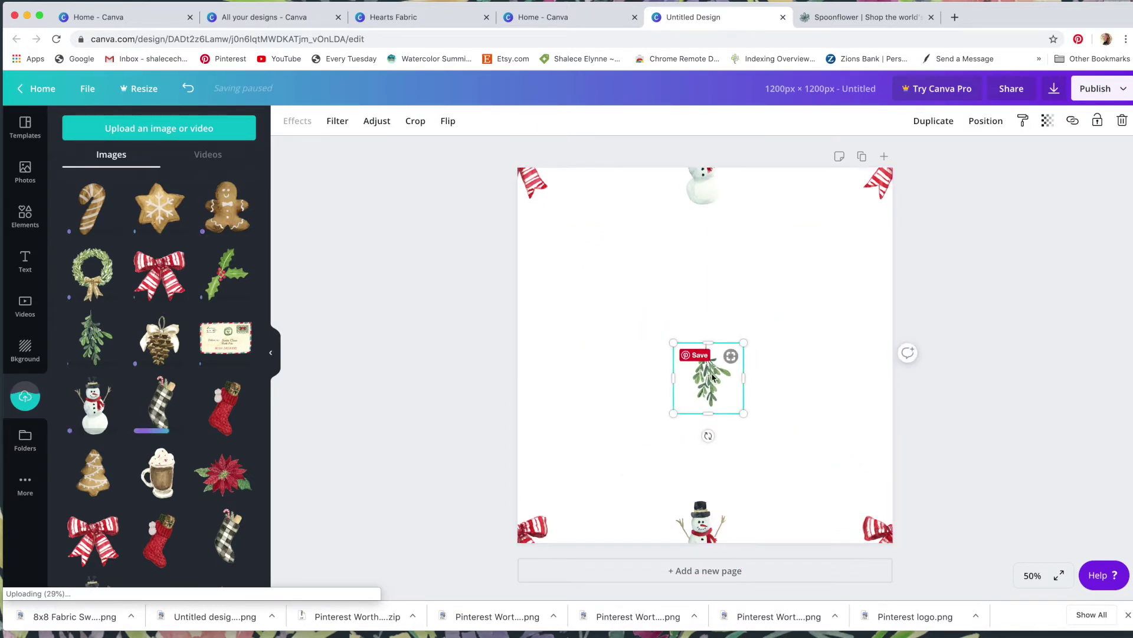
pyautogui.moveTo(690, 373); pyautogui.dragTo(502, 328)
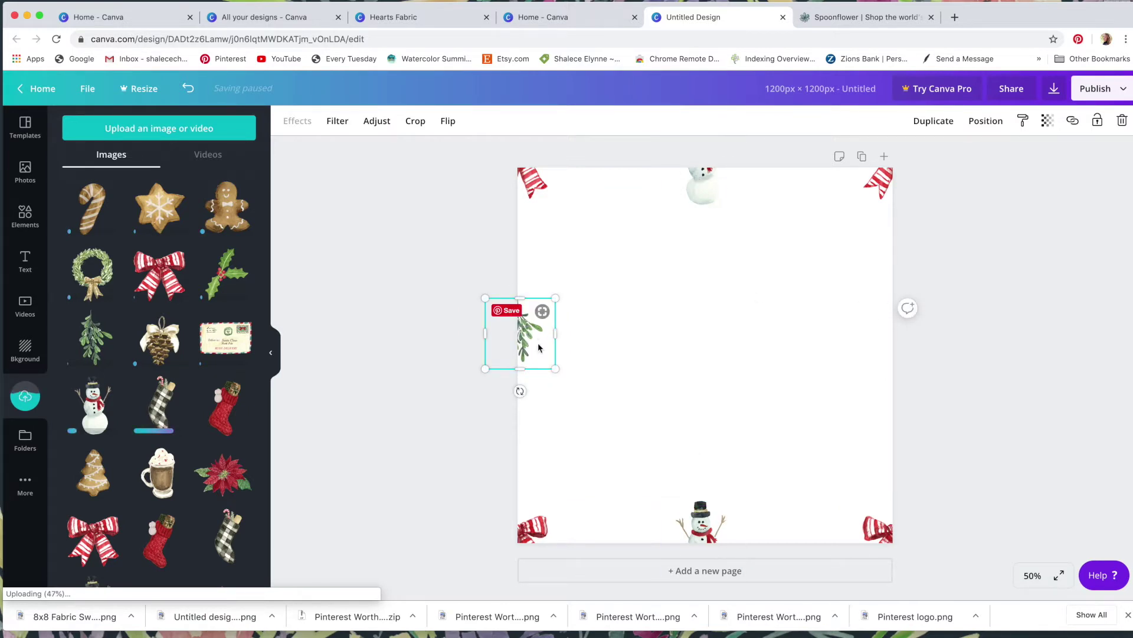
pyautogui.moveTo(537, 341); pyautogui.dragTo(908, 357)
# - Add the red stocking image to the page and shrink it
pyautogui.press('Escape')
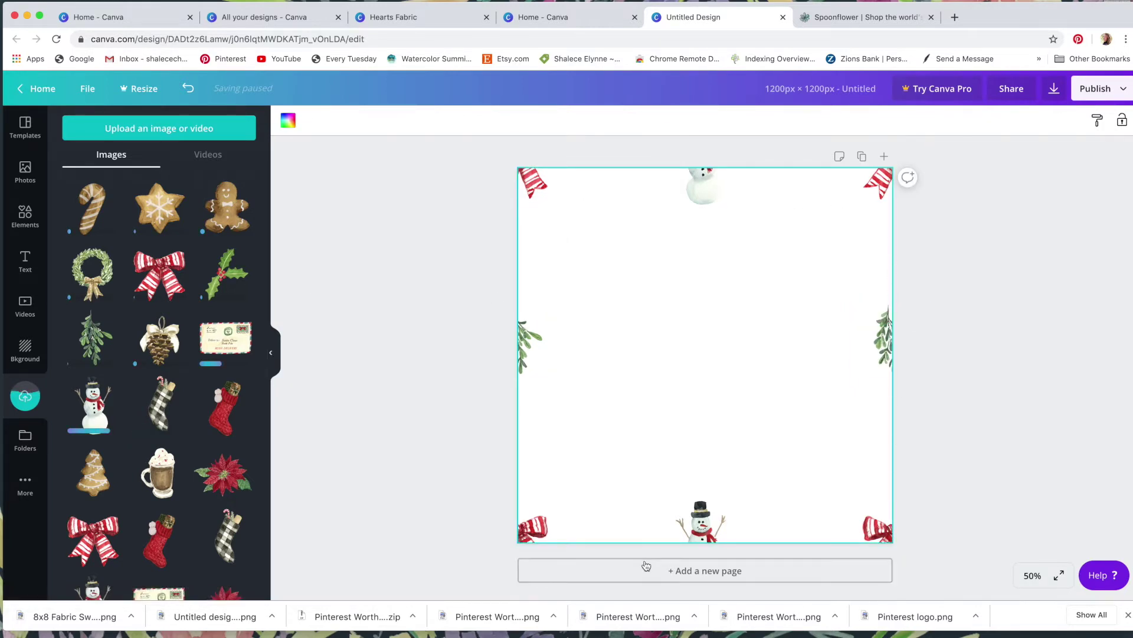
pyautogui.click(225, 407)
pyautogui.moveTo(854, 503); pyautogui.dragTo(742, 388)
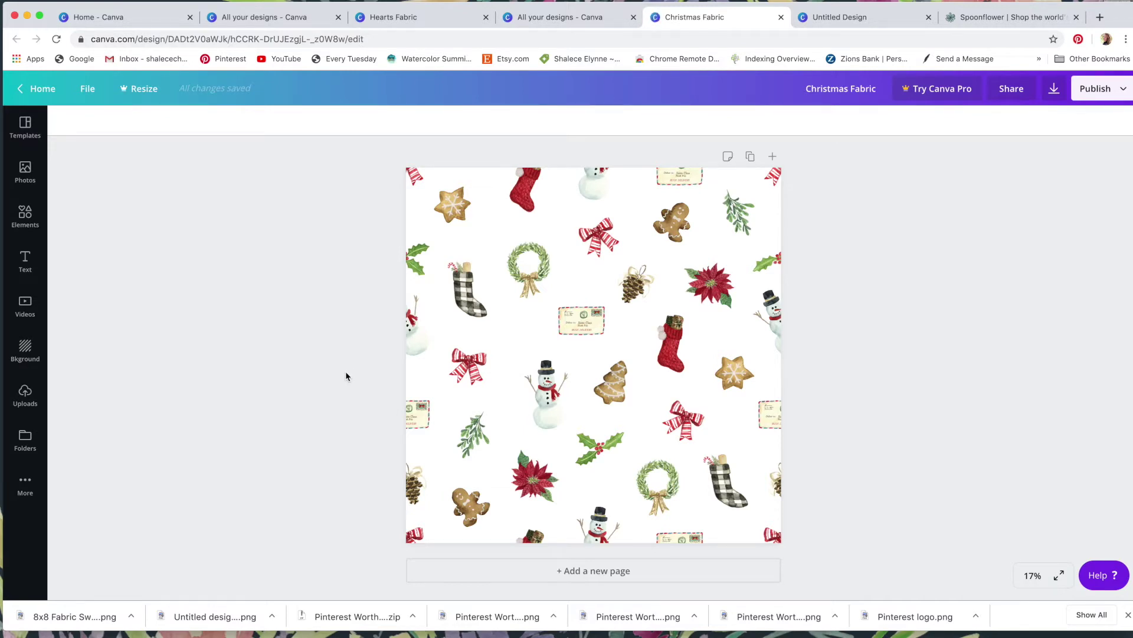
# - Select the top and bottom stockings, nudge them up and back down, then check the repeat
pyautogui.click(536, 202)
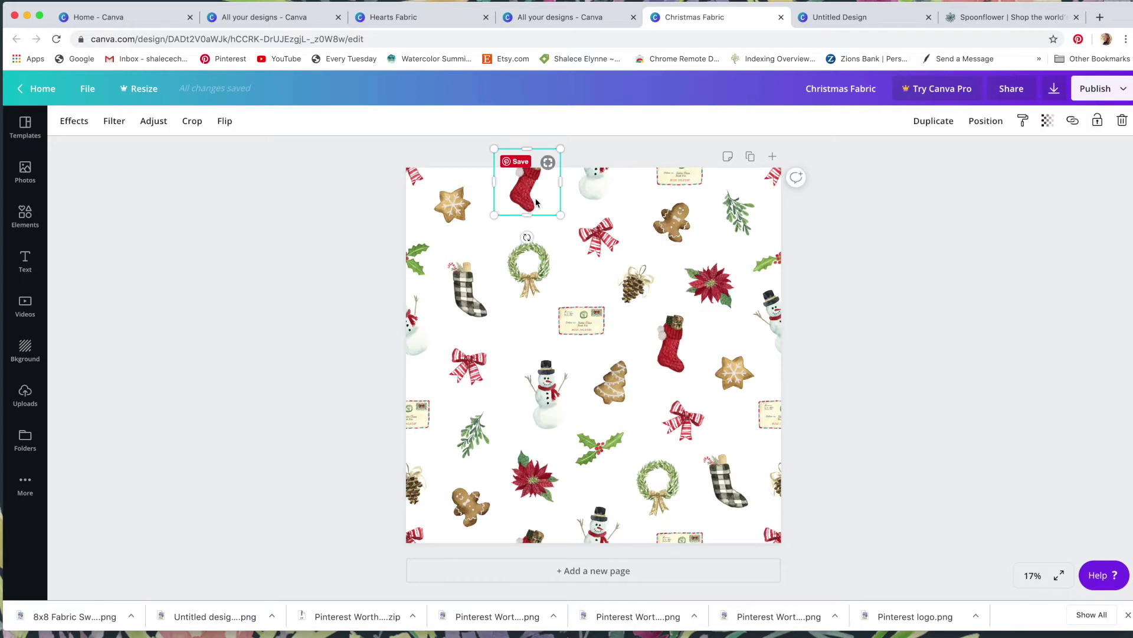
pyautogui.keyDown('shift'); pyautogui.click(535, 531); pyautogui.keyUp('shift')
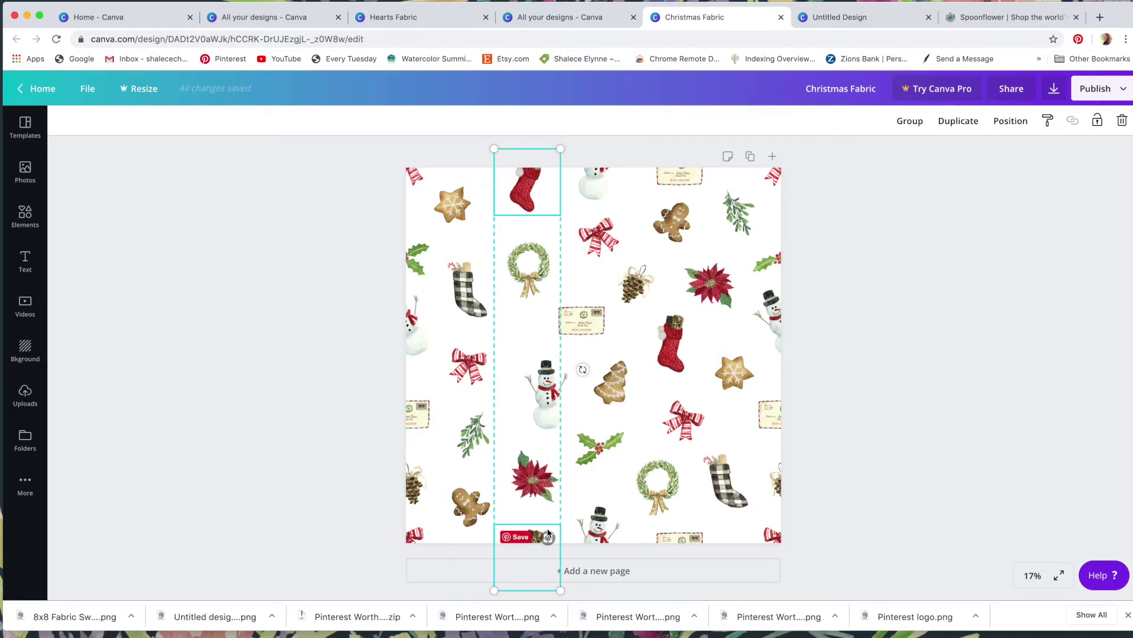
pyautogui.hotkey('shift', 'Up')
pyautogui.hotkey('shift', 'Up')
pyautogui.hotkey('shift', 'Up')
pyautogui.hotkey('shift', 'Up')
pyautogui.hotkey('shift', 'Up')
pyautogui.hotkey('shift', 'Up')
pyautogui.hotkey('shift', 'Up')
pyautogui.hotkey('shift', 'Up')
pyautogui.hotkey('shift', 'Up')
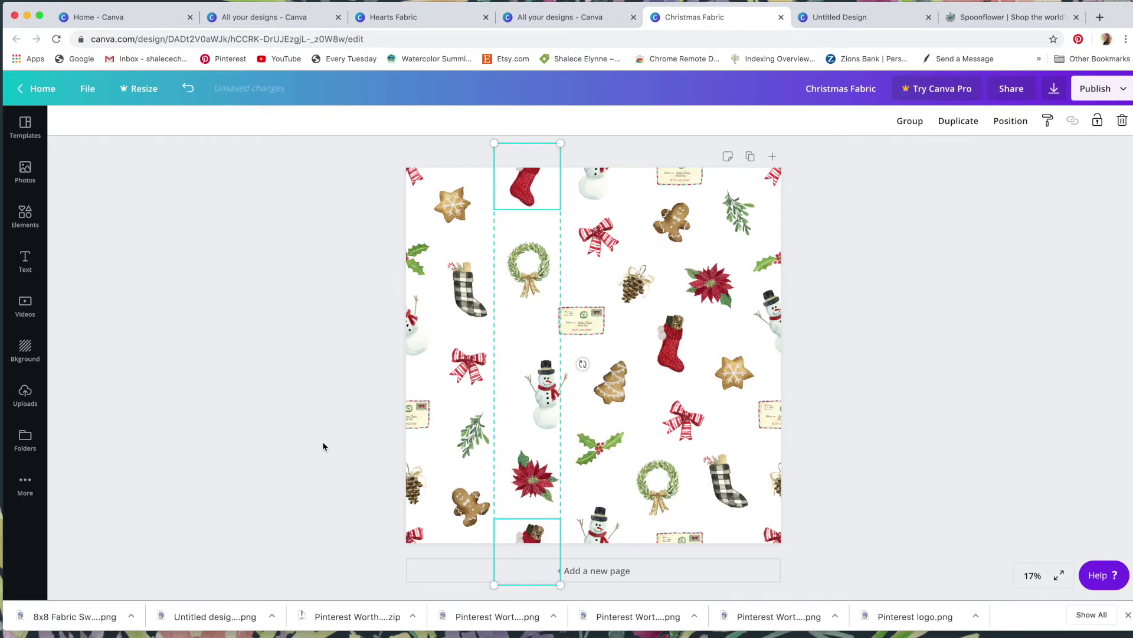
pyautogui.hotkey('shift', 'Up')
pyautogui.hotkey('shift', 'Up')
pyautogui.hotkey('shift', 'Up')
pyautogui.hotkey('shift', 'Up')
pyautogui.hotkey('shift', 'Up')
pyautogui.hotkey('shift', 'Up')
pyautogui.hotkey('shift', 'Up')
pyautogui.hotkey('shift', 'Up')
pyautogui.hotkey('shift', 'Up')
pyautogui.hotkey('shift', 'Up')
pyautogui.hotkey('shift', 'Up')
pyautogui.hotkey('shift', 'Up')
pyautogui.hotkey('shift', 'Up')
pyautogui.hotkey('shift', 'Up')
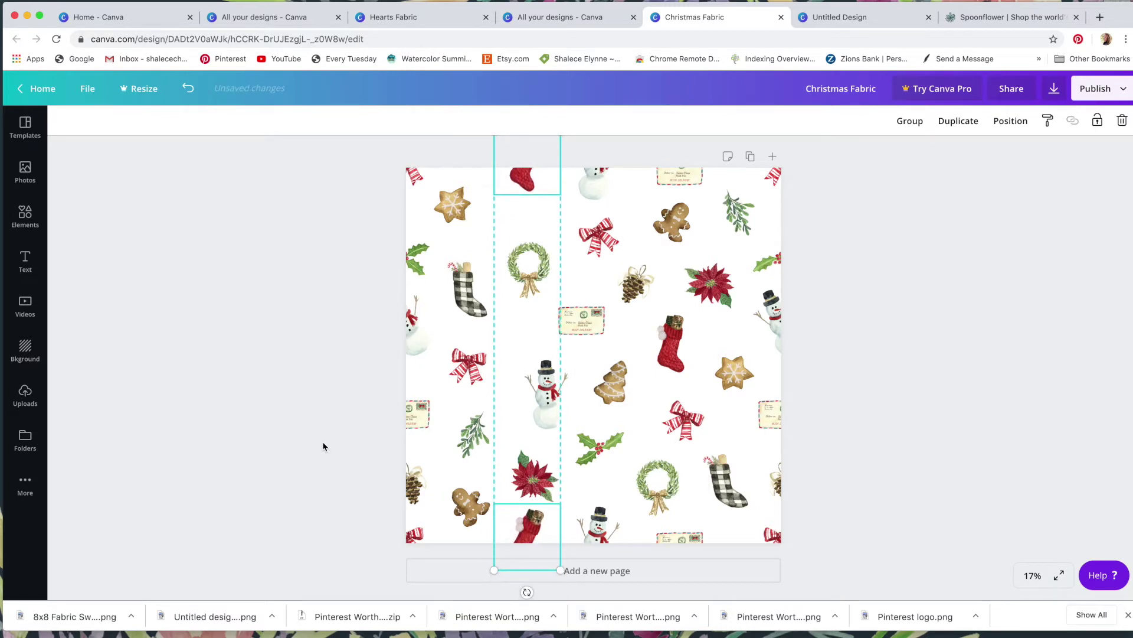
pyautogui.hotkey('shift', 'Down')
pyautogui.hotkey('shift', 'Down')
pyautogui.hotkey('shift', 'Down')
pyautogui.hotkey('shift', 'Down')
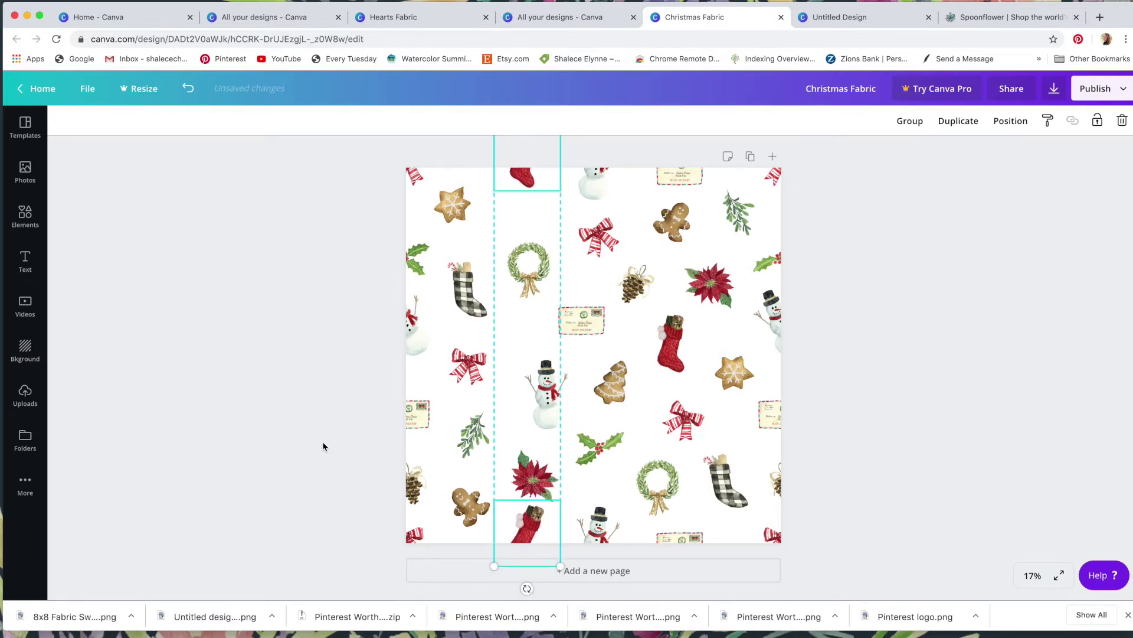
pyautogui.hotkey('shift', 'Down')
pyautogui.hotkey('shift', 'Down')
pyautogui.hotkey('shift', 'Down')
pyautogui.hotkey('shift', 'Down')
pyautogui.hotkey('shift', 'Down')
pyautogui.hotkey('shift', 'Down')
pyautogui.hotkey('shift', 'Down')
pyautogui.hotkey('shift', 'Down')
pyautogui.hotkey('shift', 'Down')
pyautogui.hotkey('shift', 'Down')
pyautogui.hotkey('shift', 'Down')
pyautogui.hotkey('shift', 'Down')
pyautogui.hotkey('shift', 'Down')
pyautogui.hotkey('shift', 'Down')
pyautogui.click(886, 410)
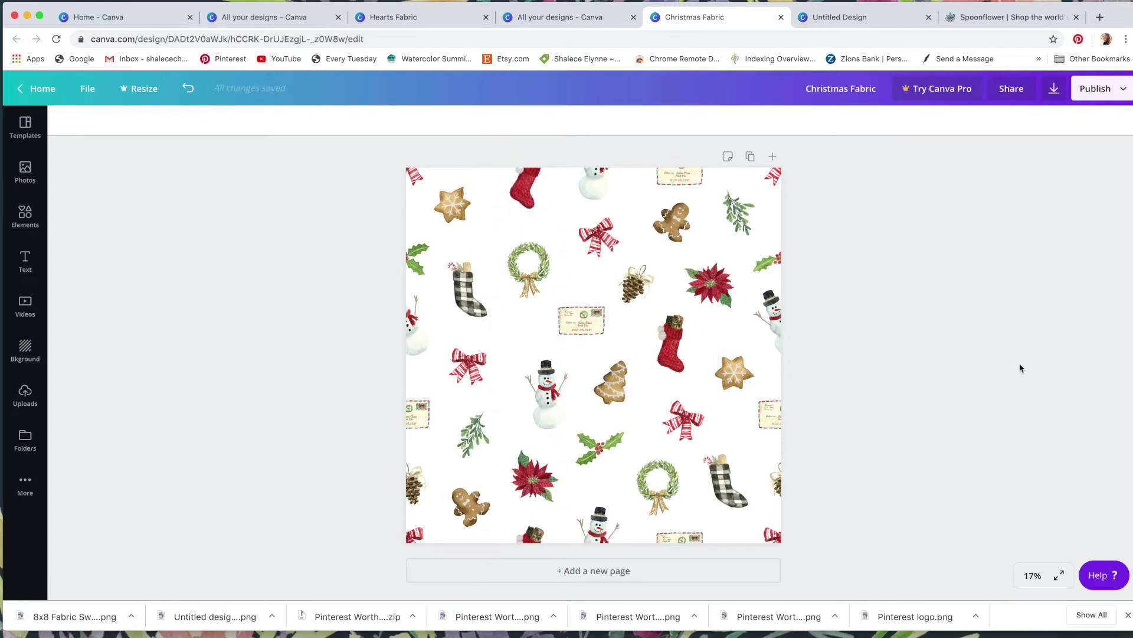
# - Download the Christmas Fabric design as a PNG file
pyautogui.click(1053, 89)
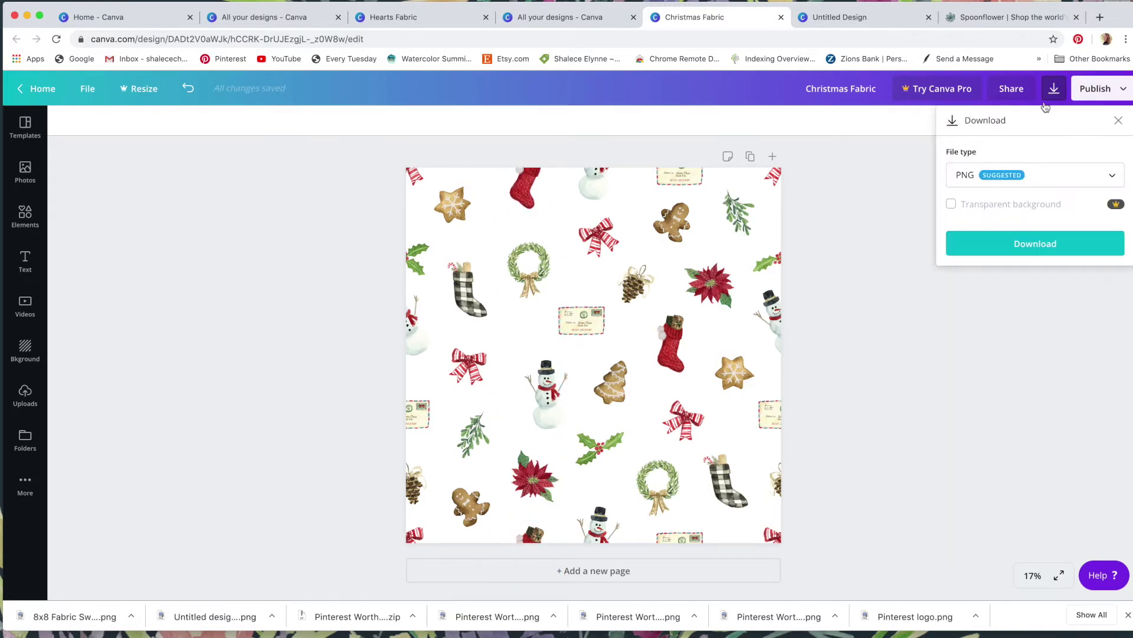
pyautogui.click(1011, 241)
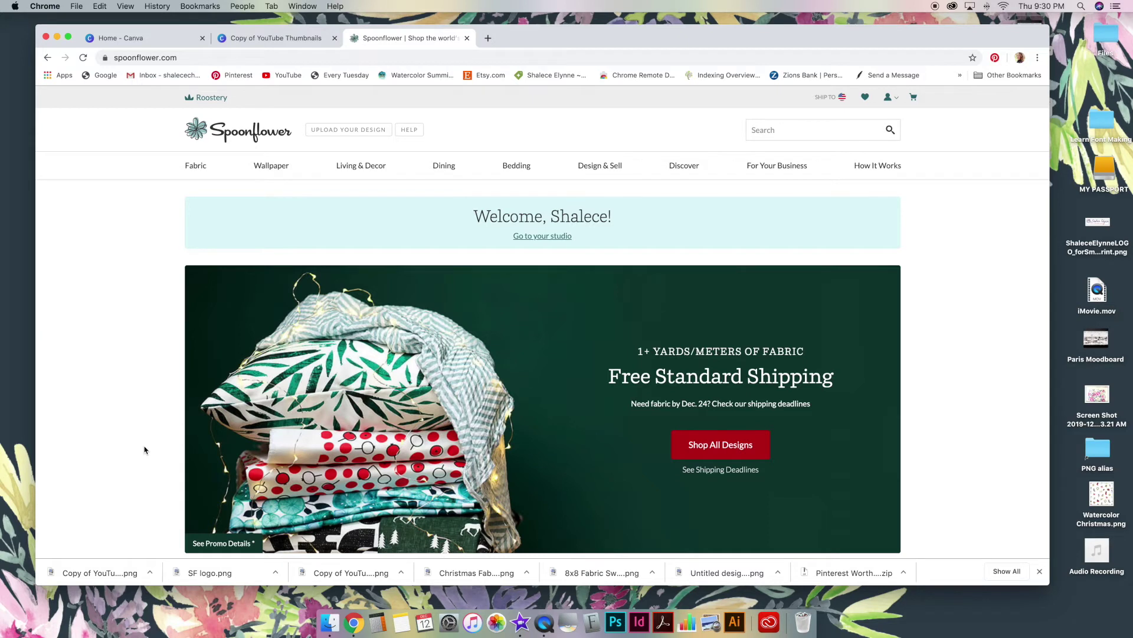
# - Upload Christmas Fabric.png from Downloads to Spoonflower and choose the 8"×8" Test Swatch
pyautogui.moveTo(615, 156)
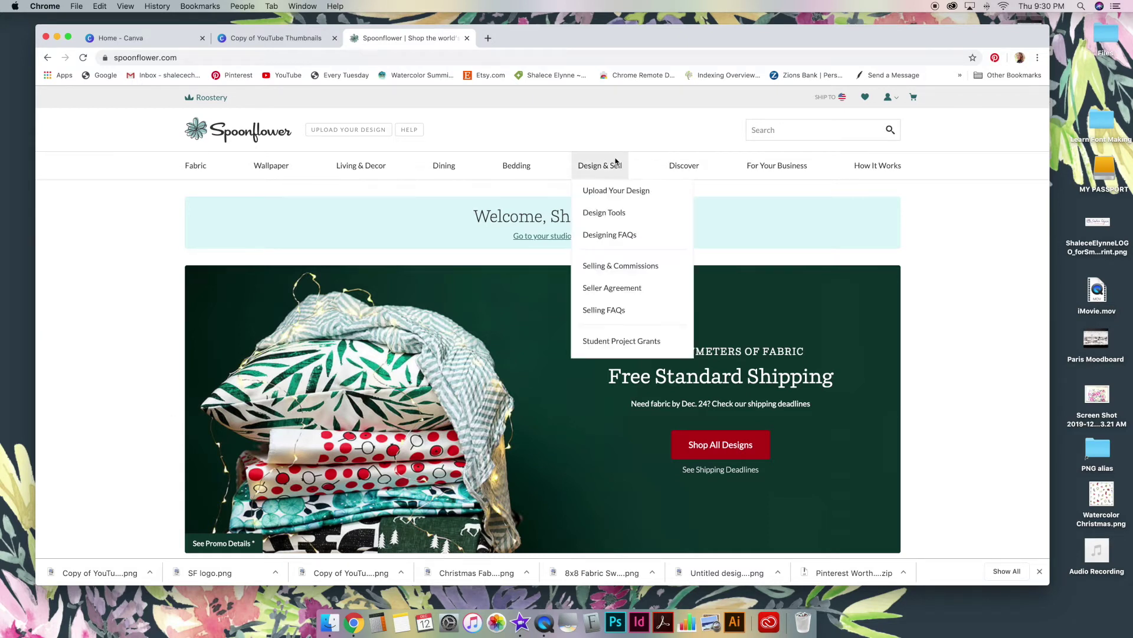
pyautogui.click(618, 191)
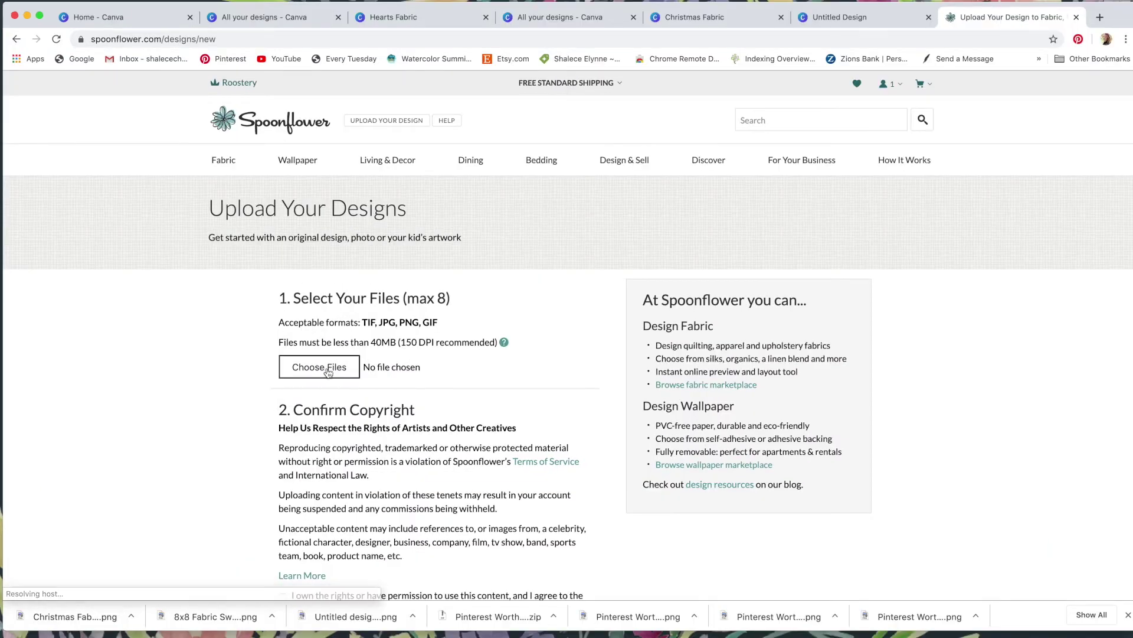
pyautogui.click(328, 371)
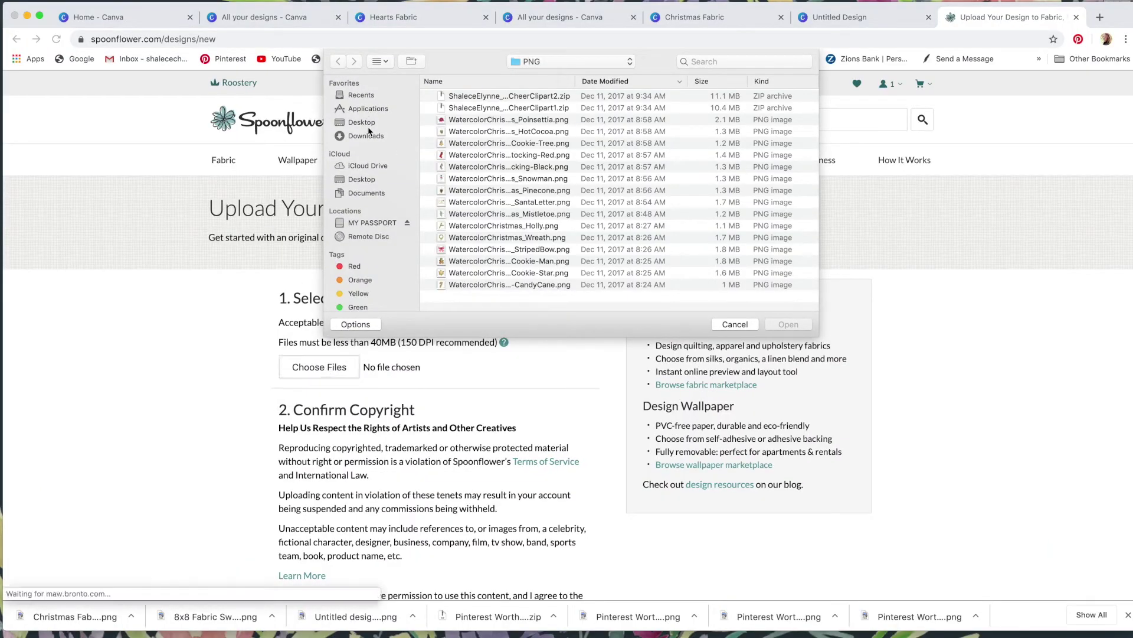
pyautogui.click(368, 135)
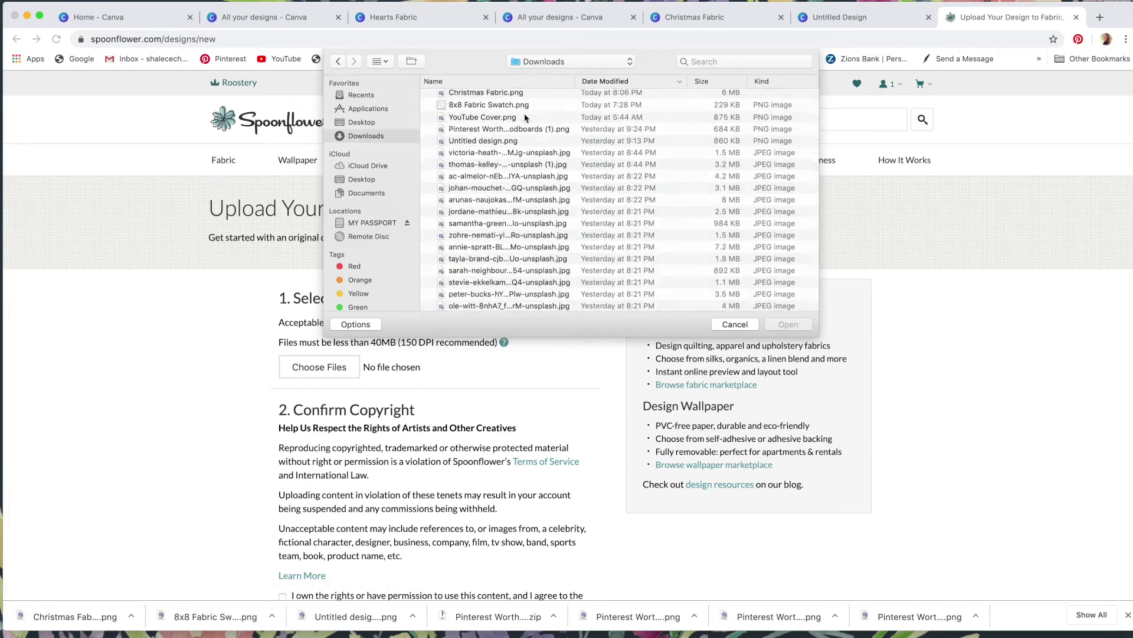
pyautogui.click(481, 98)
pyautogui.click(798, 324)
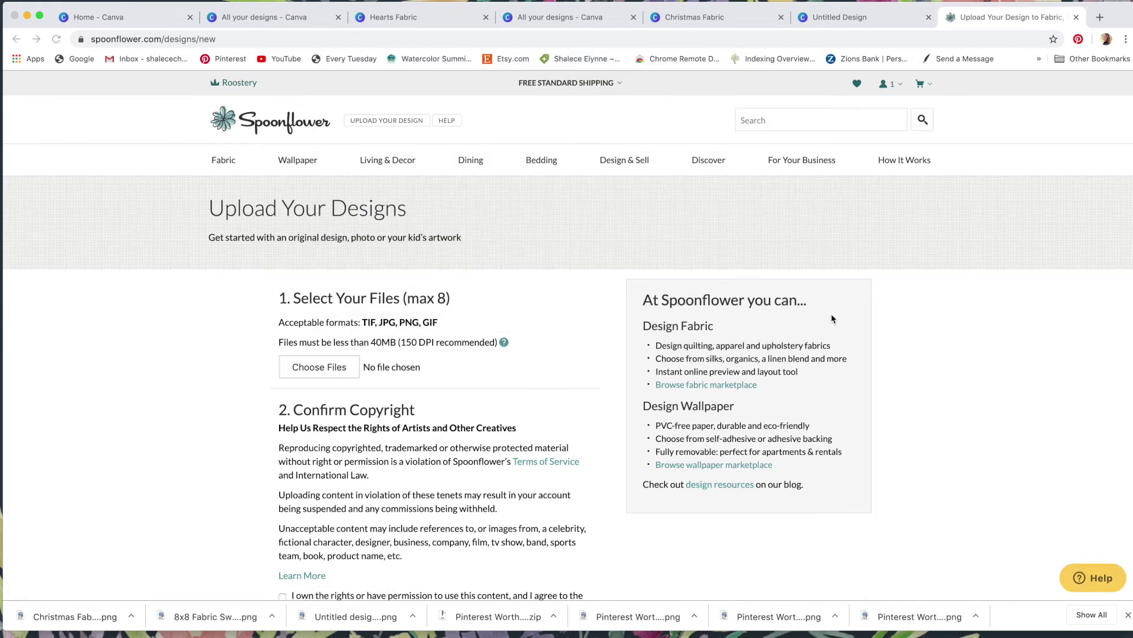
pyautogui.scroll(-3, 831, 313)
pyautogui.click(347, 517)
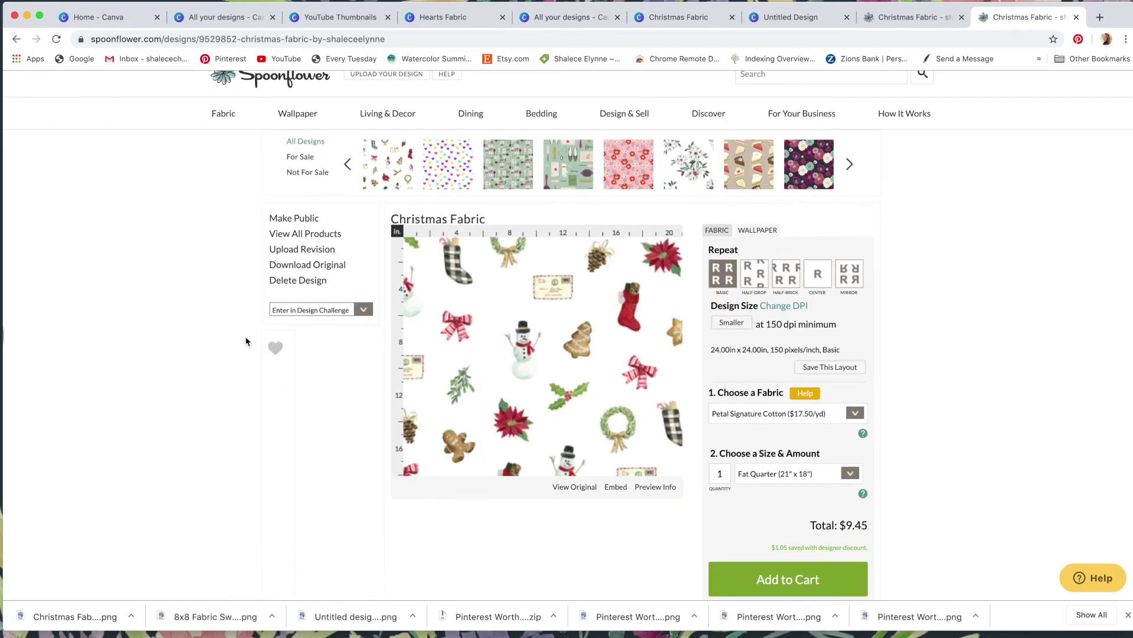
pyautogui.click(810, 475)
pyautogui.click(809, 489)
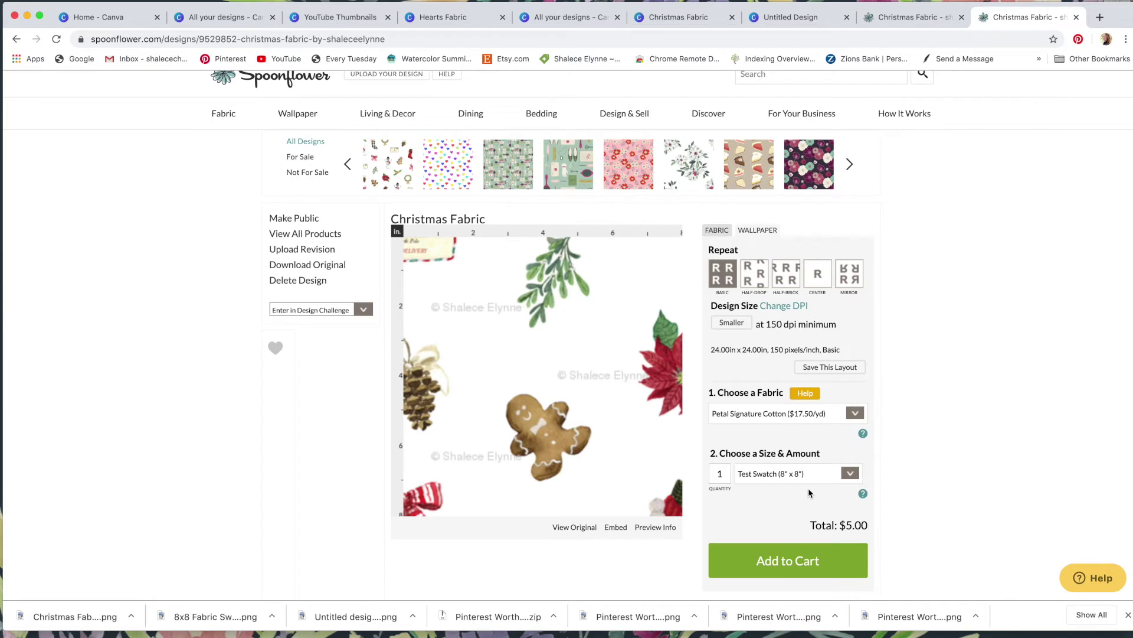
# - Shrink the repeat to 8-inch tiles, compare Fat Quarter and other fabric sizes, and view Design Challenges
pyautogui.click(737, 326)
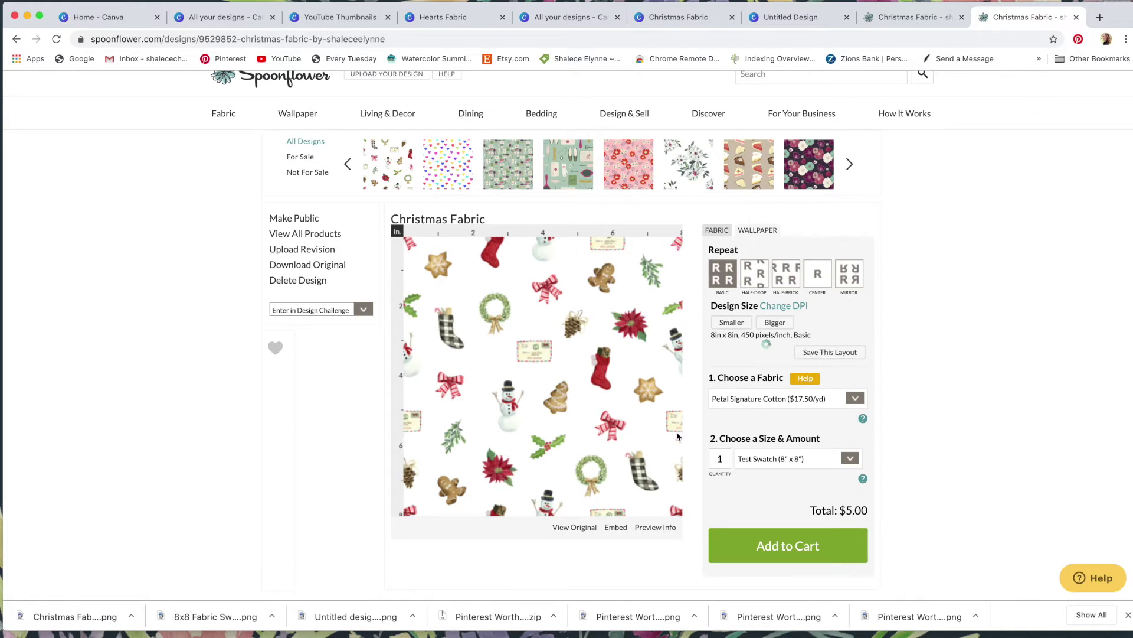
pyautogui.click(820, 460)
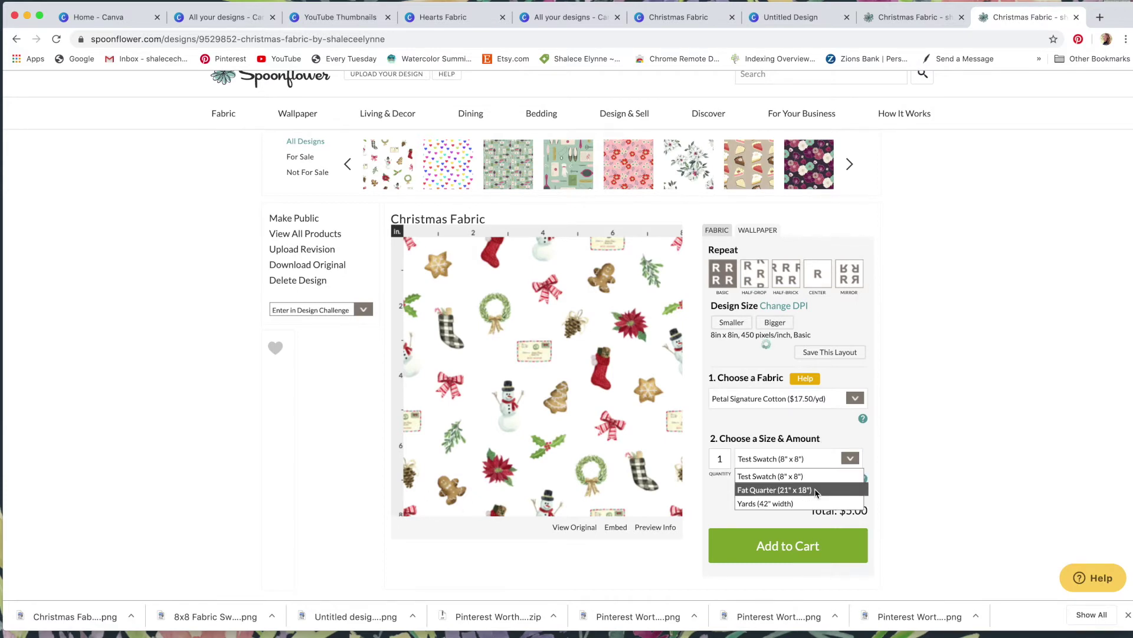
pyautogui.click(817, 490)
pyautogui.click(794, 459)
pyautogui.click(803, 503)
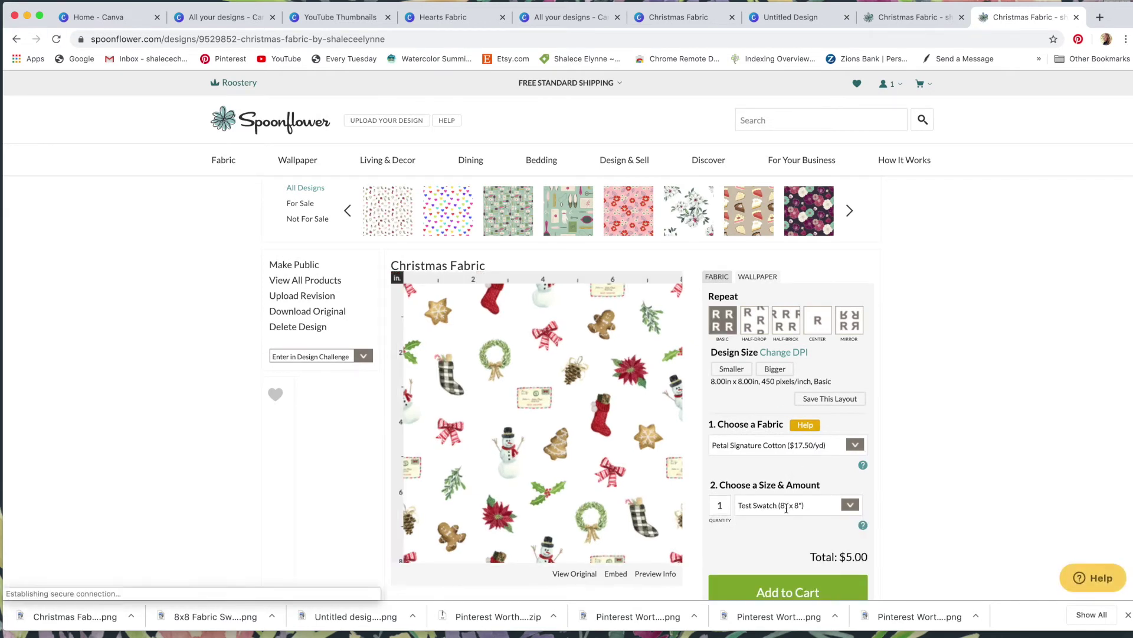
pyautogui.scroll(-1, 774, 461)
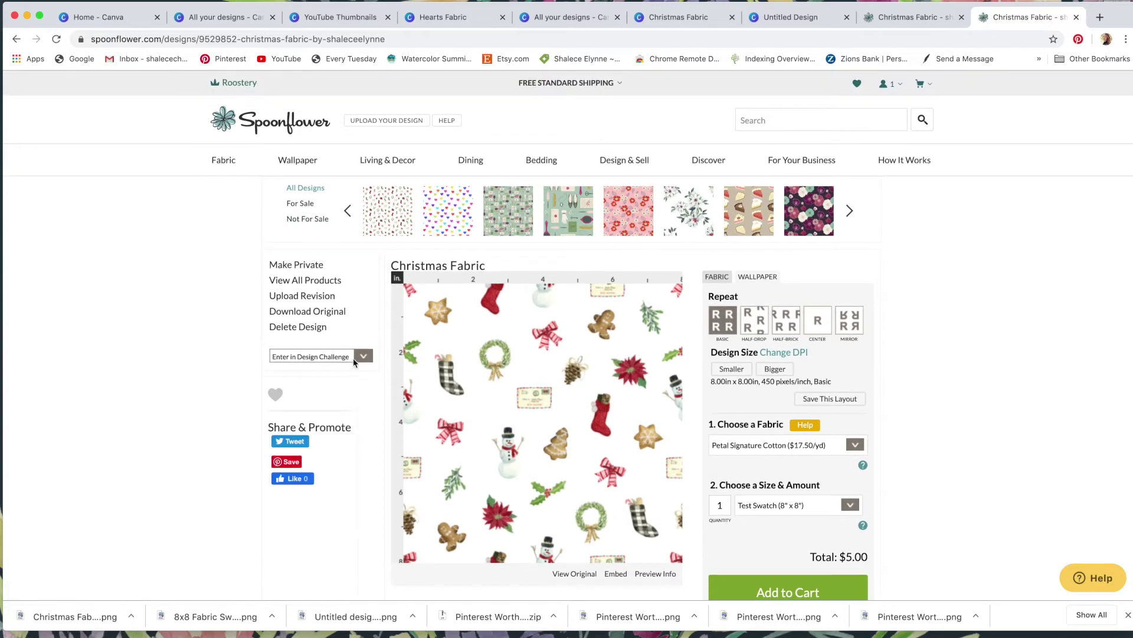
pyautogui.click(364, 356)
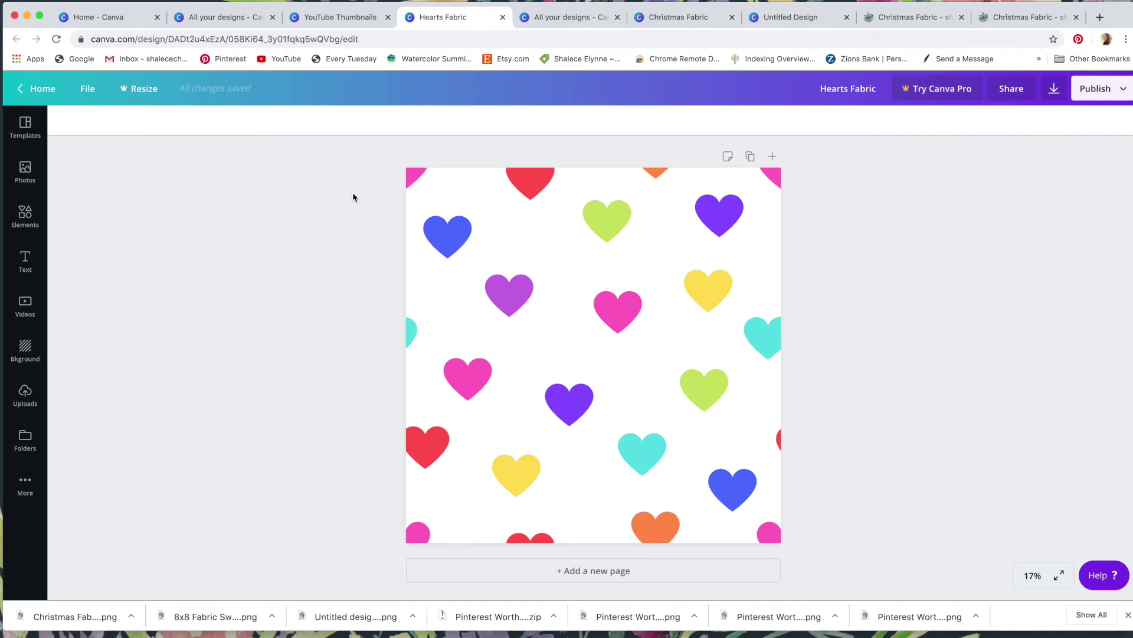
# - Open Elements in the Hearts Fabric design, then return to the All your designs page
pyautogui.click(26, 215)
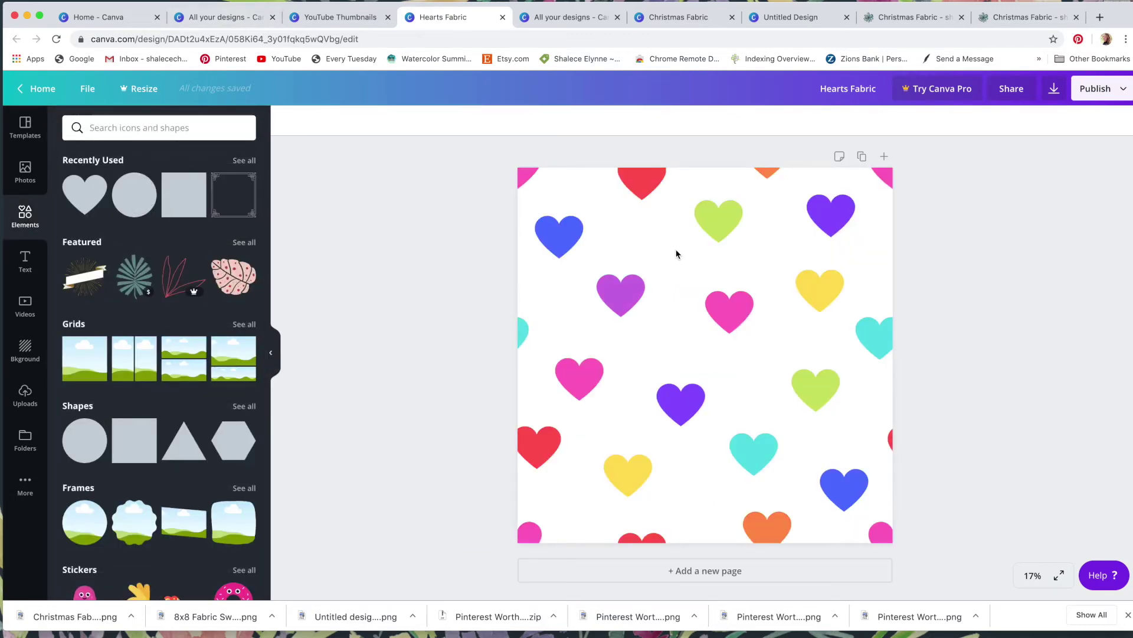
pyautogui.click(221, 18)
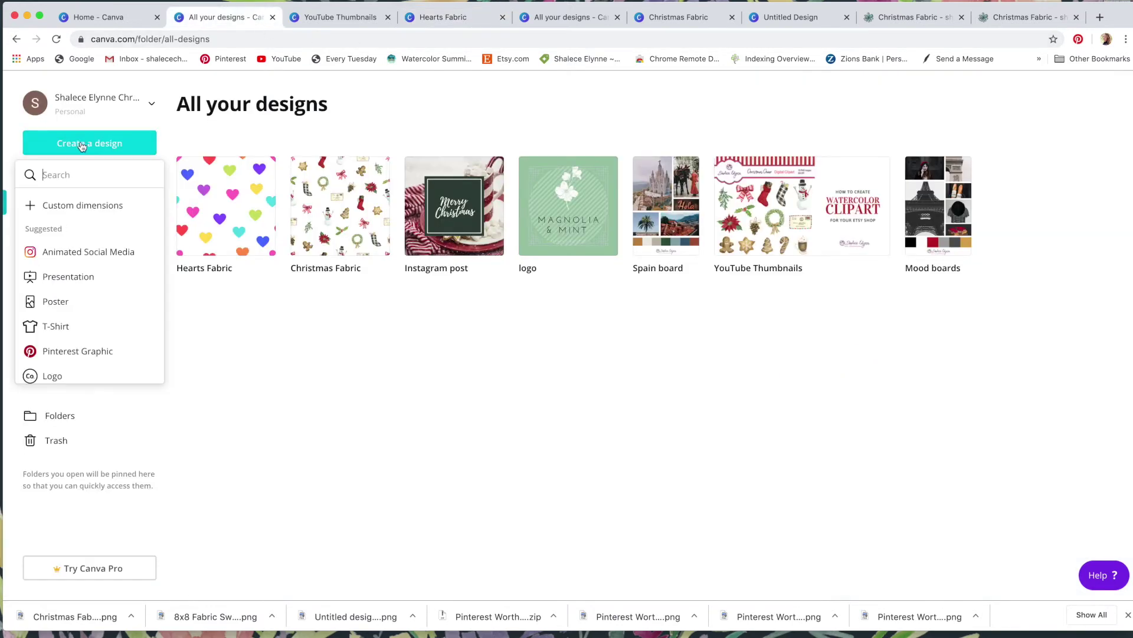
# - Create a new blank design with custom dimensions of 1200 × 1200 px
pyautogui.click(82, 204)
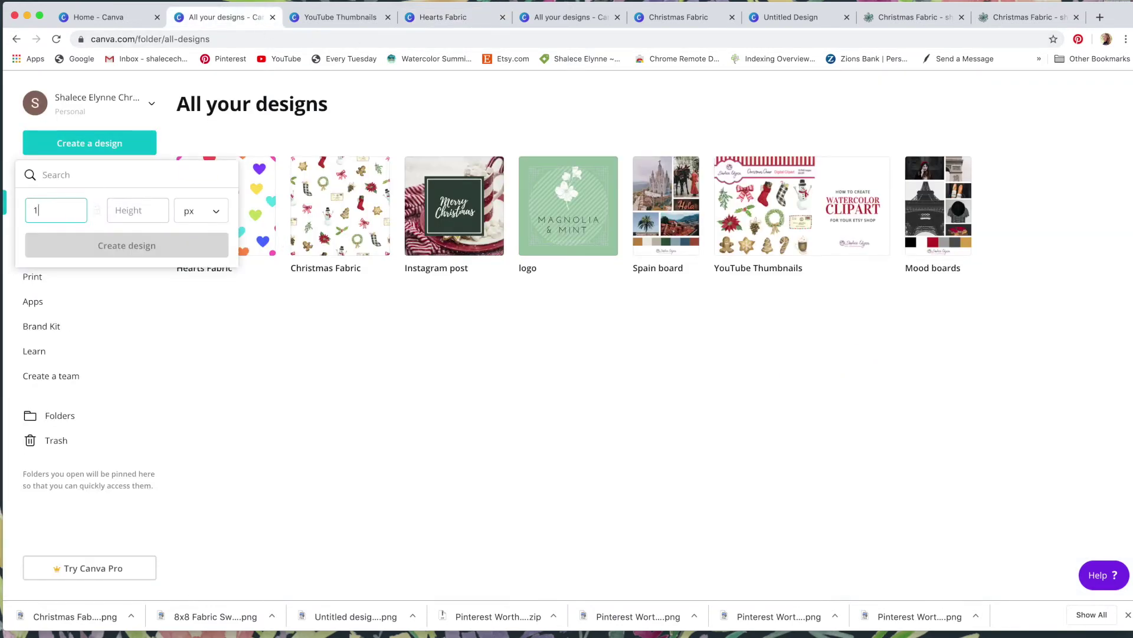
pyautogui.write('1200')
pyautogui.click(142, 214)
pyautogui.write('1200')
pyautogui.click(166, 245)
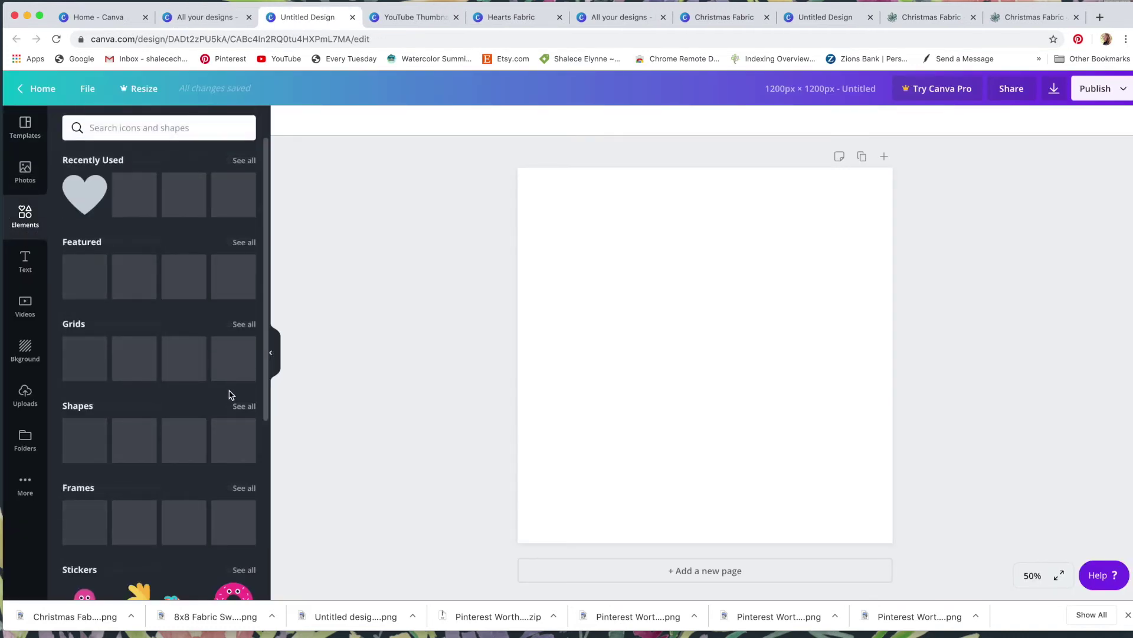
# - Add a heart from the basic shapes and shrink it to a small size
pyautogui.click(241, 406)
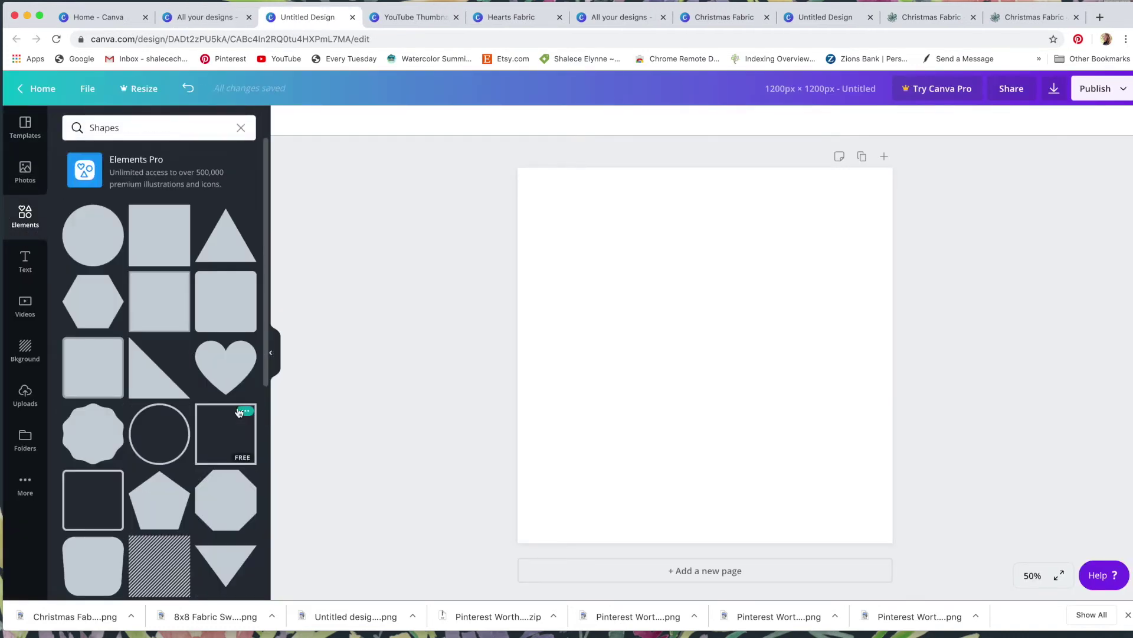
pyautogui.click(235, 375)
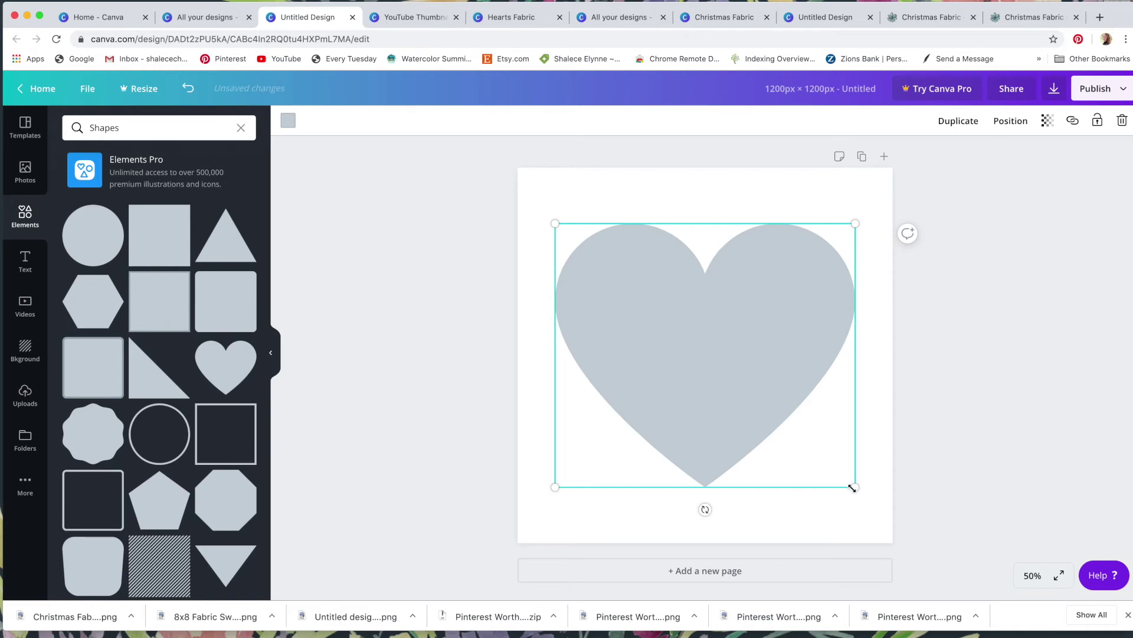
pyautogui.moveTo(856, 487); pyautogui.dragTo(902, 205)
# - Copy the top corner hearts to the bottom corners and scatter more heart copies across the page
pyautogui.keyDown('shift'); pyautogui.click(534, 179); pyautogui.keyUp('shift')
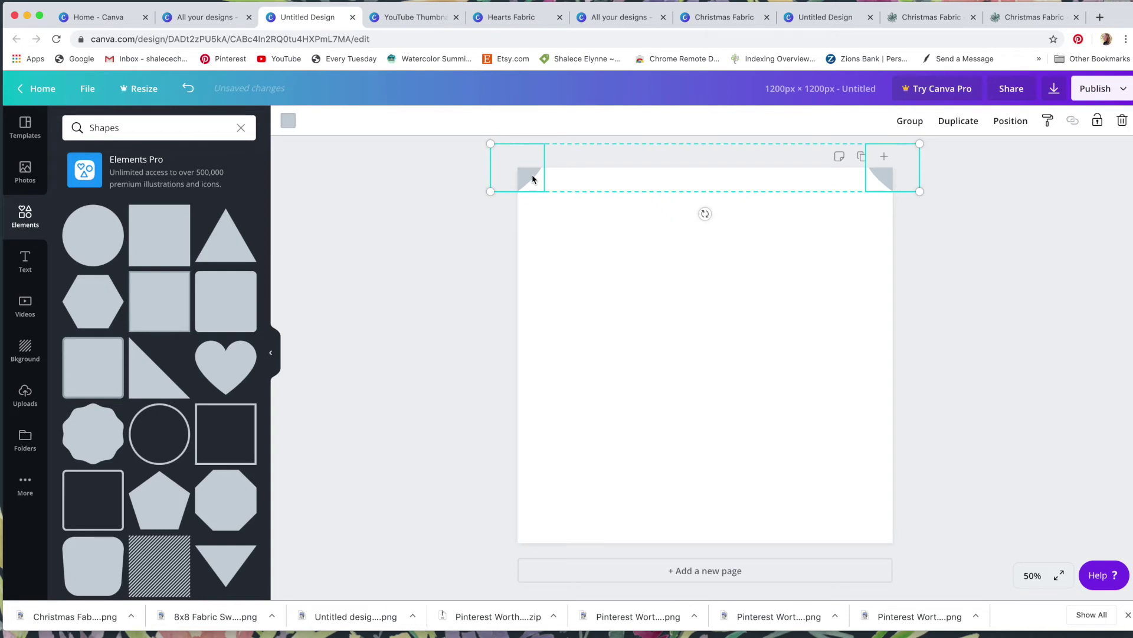
pyautogui.moveTo(533, 178); pyautogui.dragTo(840, 356)
pyautogui.click(587, 427)
pyautogui.click(539, 531)
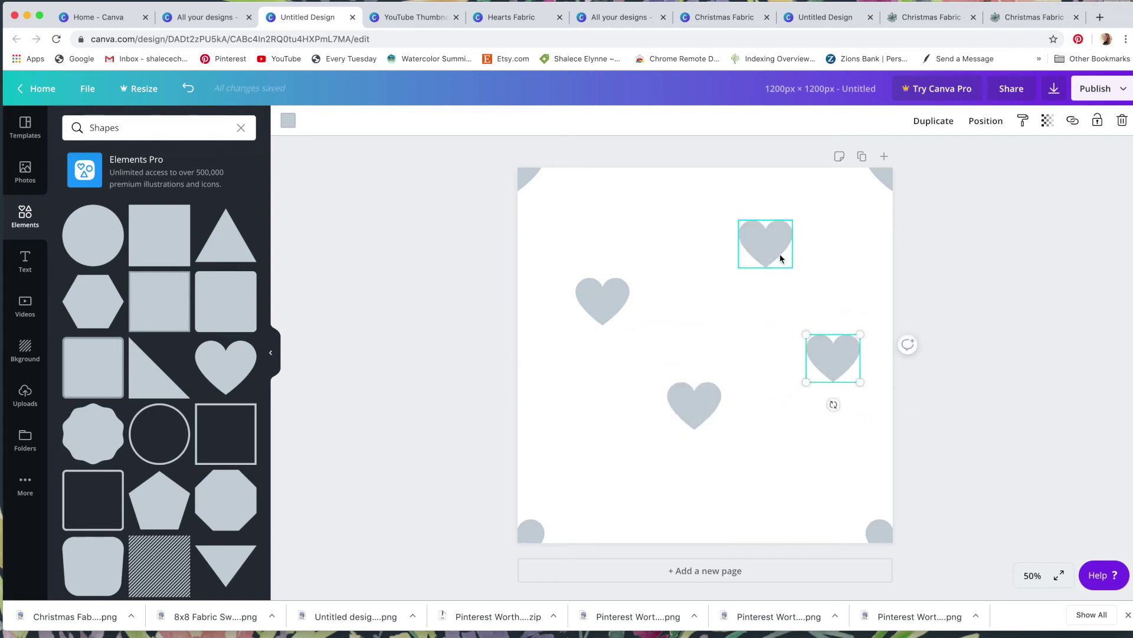
pyautogui.moveTo(779, 253); pyautogui.dragTo(656, 552)
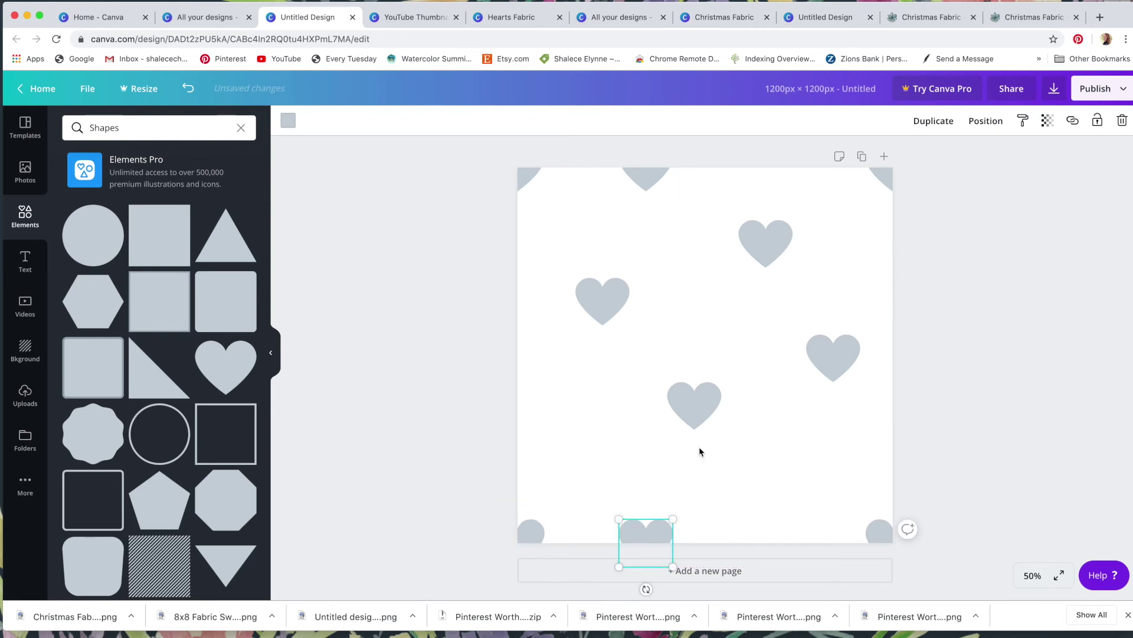
# - Nudge the top and bottom edge hearts down together to line them up
pyautogui.keyDown('shift'); pyautogui.click(648, 178); pyautogui.keyUp('shift')
pyautogui.press('Down')
pyautogui.press('Down')
pyautogui.press('Down')
pyautogui.press('Down')
pyautogui.press('Down')
pyautogui.press('Down')
pyautogui.press('Down')
pyautogui.press('Down')
pyautogui.press('Down')
pyautogui.press('Down')
pyautogui.press('Down')
pyautogui.press('Down')
pyautogui.press('Down')
pyautogui.press('Down')
pyautogui.press('Down')
pyautogui.press('Down')
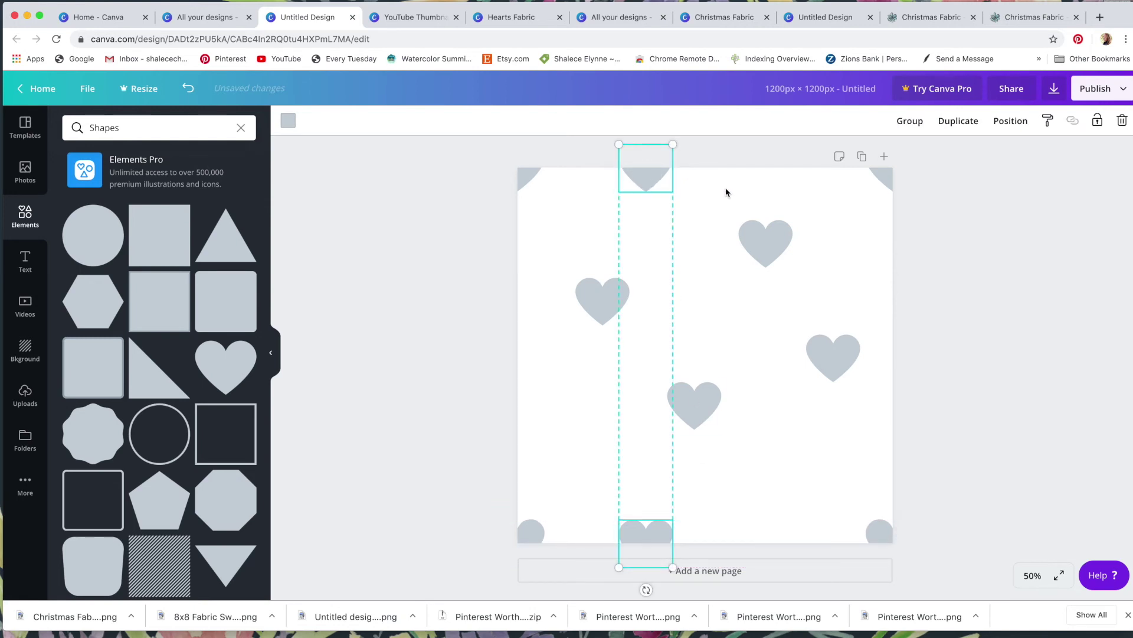
pyautogui.press('Down')
pyautogui.press('Down')
pyautogui.press('Down')
pyautogui.press('Down')
pyautogui.press('Down')
pyautogui.press('Down')
pyautogui.press('Down')
pyautogui.press('Down')
pyautogui.press('Down')
pyautogui.press('Down')
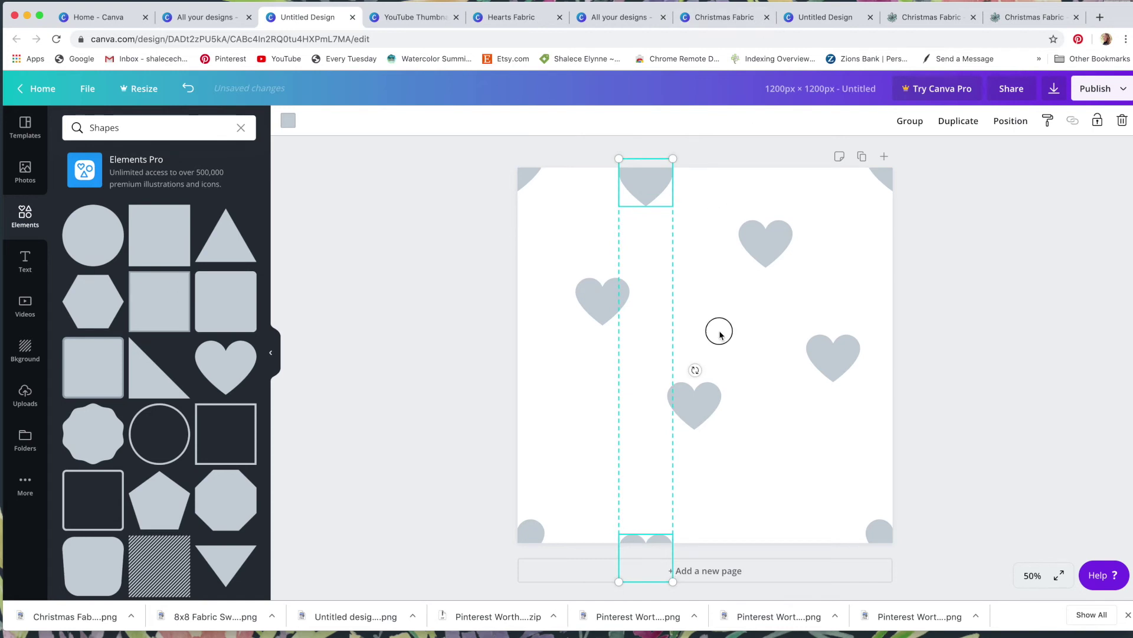
# - Copy a heart across the right edge and nudge both side-edge hearts into alignment
pyautogui.click(700, 420)
pyautogui.moveTo(696, 416); pyautogui.dragTo(903, 461)
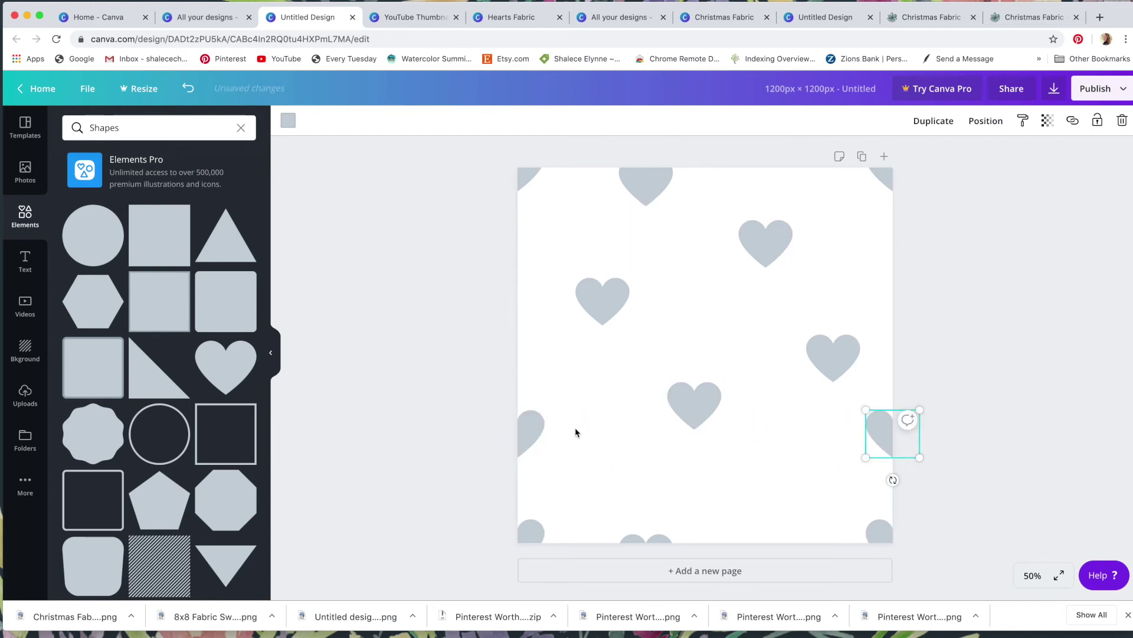
pyautogui.keyDown('shift'); pyautogui.click(531, 434); pyautogui.keyUp('shift')
pyautogui.keyDown('shift'); pyautogui.click(686, 416); pyautogui.keyUp('shift')
pyautogui.press('Left')
pyautogui.press('Left')
pyautogui.press('Left')
pyautogui.press('Left')
pyautogui.press('Left')
pyautogui.press('Left')
pyautogui.press('Left')
pyautogui.press('Left')
pyautogui.press('Left')
pyautogui.press('Left')
pyautogui.press('Left')
pyautogui.press('Left')
pyautogui.press('Left')
pyautogui.press('Left')
pyautogui.press('Left')
pyautogui.press('Left')
pyautogui.press('Left')
pyautogui.press('Left')
pyautogui.press('Left')
pyautogui.press('Left')
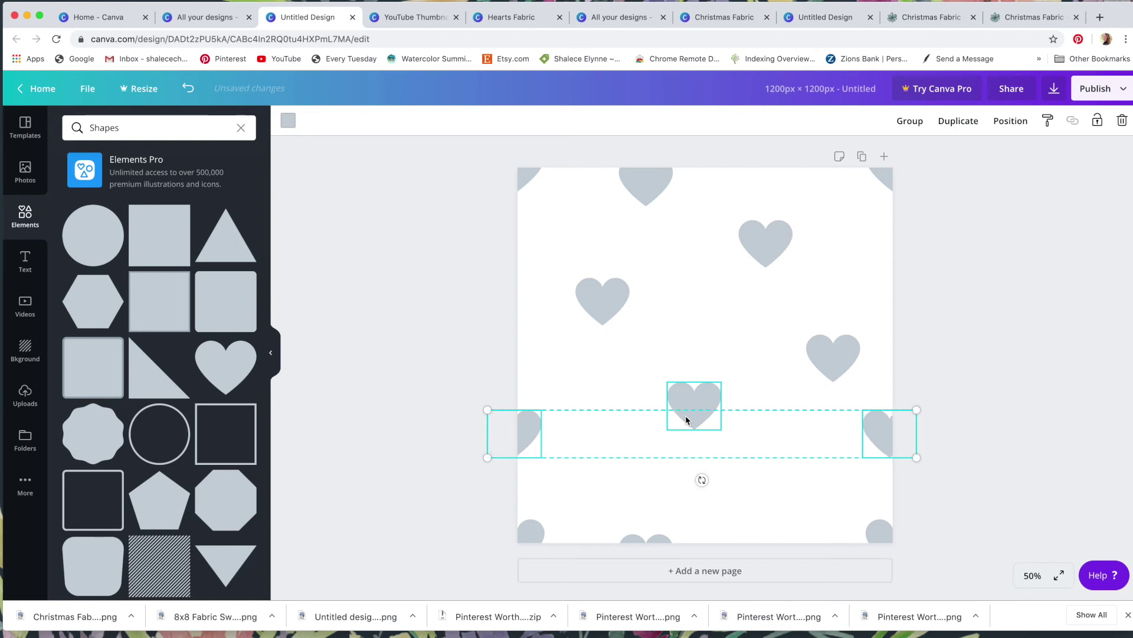
pyautogui.press('Down')
pyautogui.press('Down')
pyautogui.press('Down')
pyautogui.press('Down')
pyautogui.press('Down')
pyautogui.press('Down')
pyautogui.press('Down')
pyautogui.press('Down')
pyautogui.press('Down')
pyautogui.press('Down')
pyautogui.press('Down')
pyautogui.press('Down')
pyautogui.press('Down')
pyautogui.press('Down')
pyautogui.press('Down')
pyautogui.press('Down')
pyautogui.press('Down')
pyautogui.press('Down')
pyautogui.press('Down')
pyautogui.press('Down')
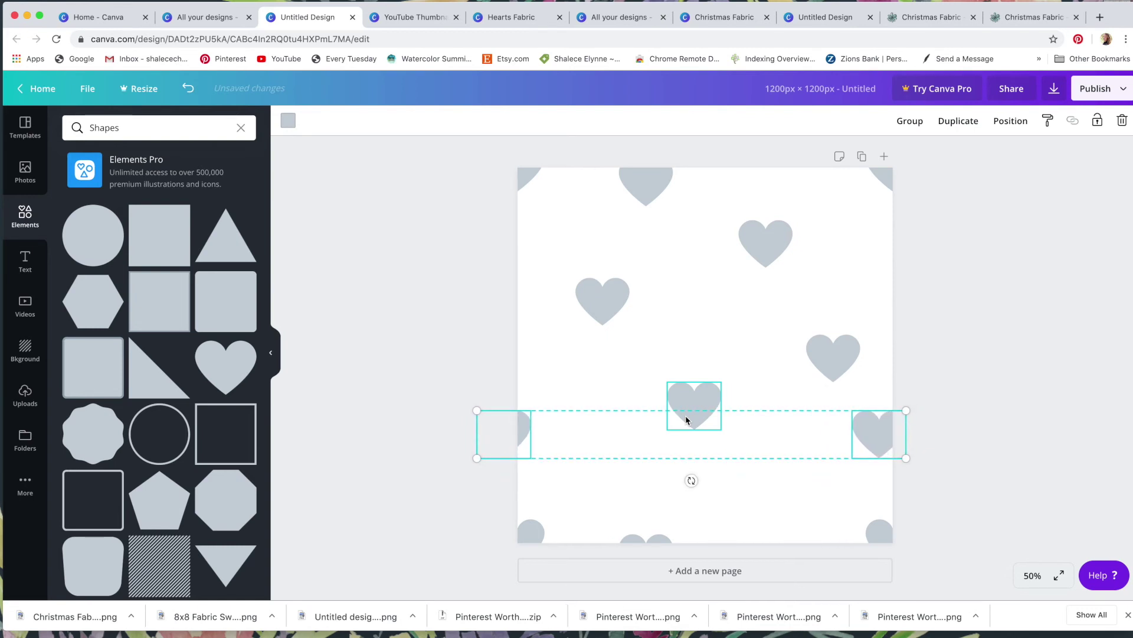
# - Duplicate two more hearts into the lower-right and lower-left areas
pyautogui.click(677, 377)
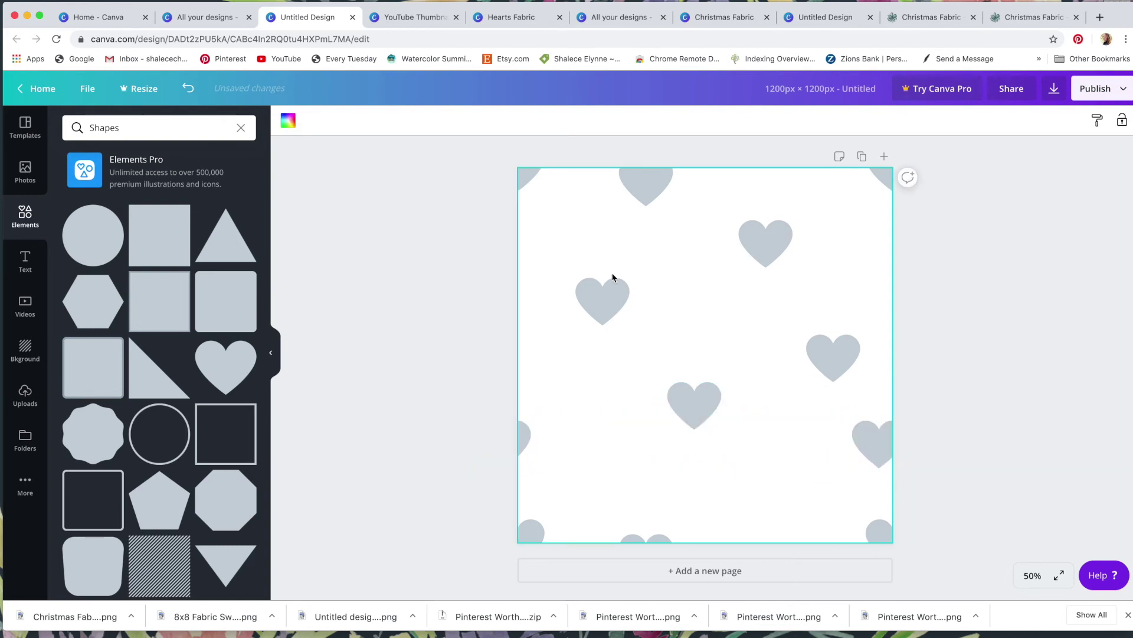
pyautogui.moveTo(615, 311); pyautogui.dragTo(615, 471)
pyautogui.click(792, 498)
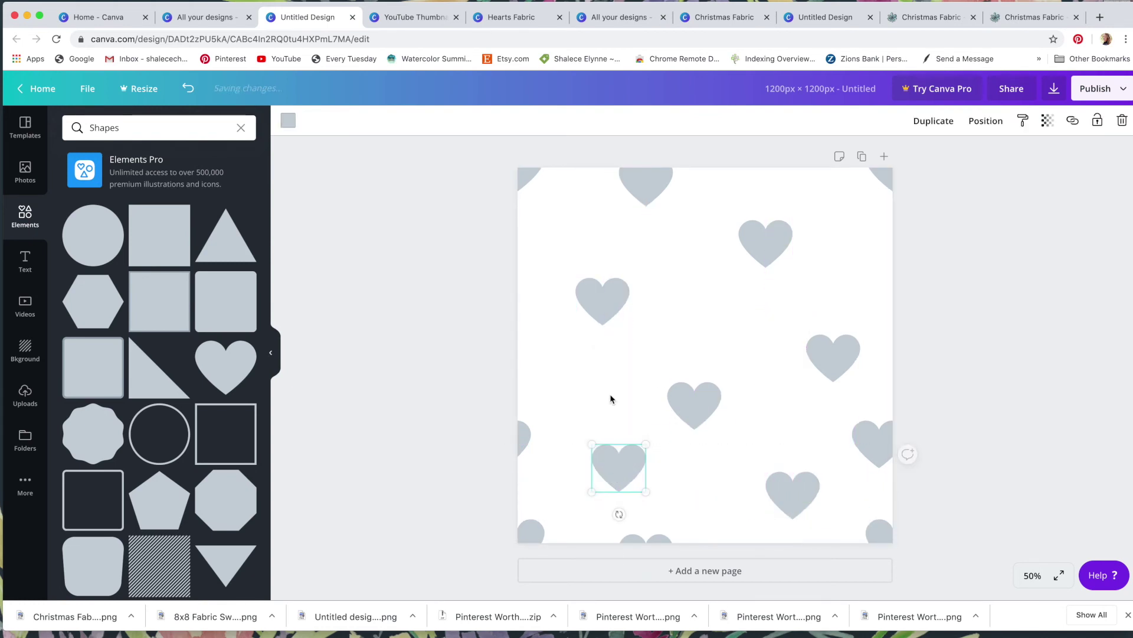
# - Colour the upper-left heart purple, the middle heart pink and the lower-right heart yellow
pyautogui.click(608, 307)
pyautogui.click(289, 122)
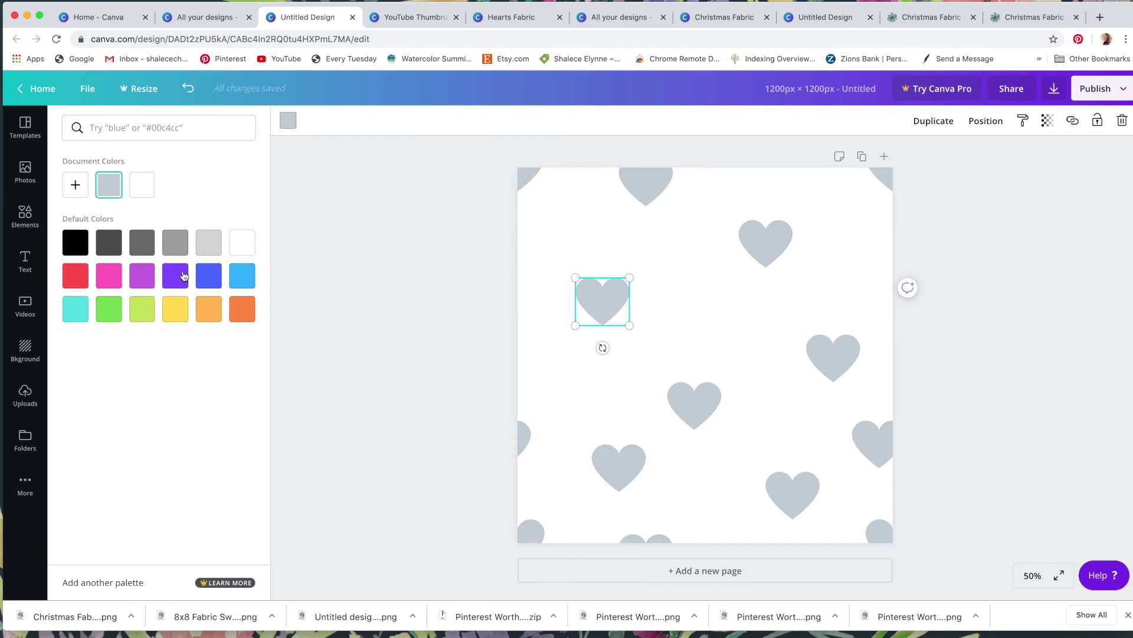
pyautogui.click(143, 275)
pyautogui.click(693, 402)
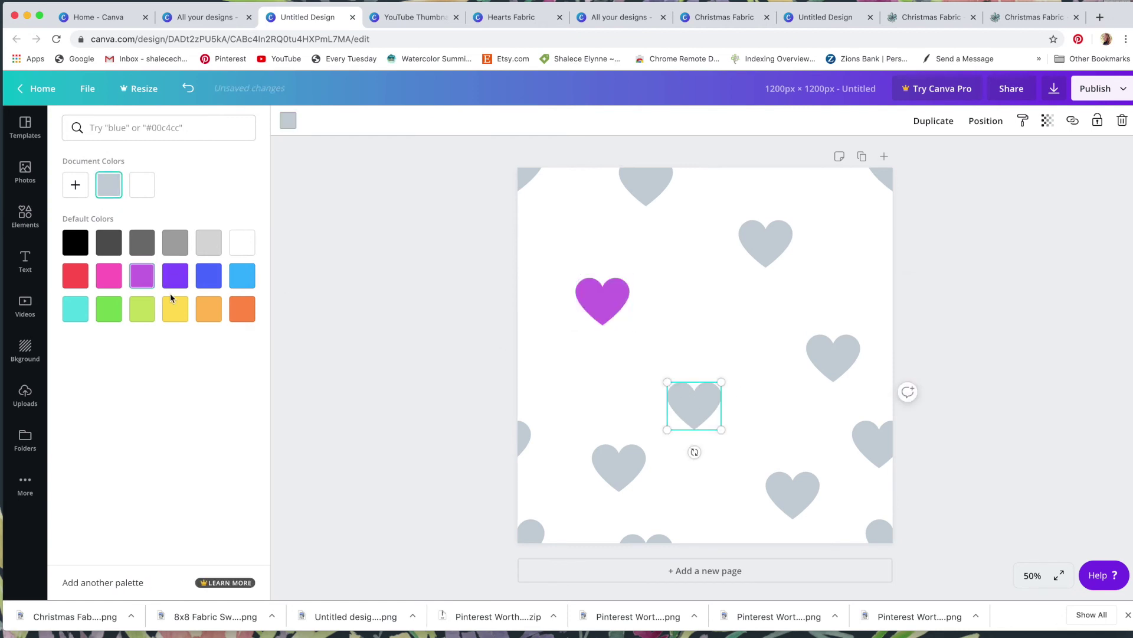
pyautogui.click(142, 276)
pyautogui.click(109, 275)
pyautogui.click(787, 496)
pyautogui.click(177, 310)
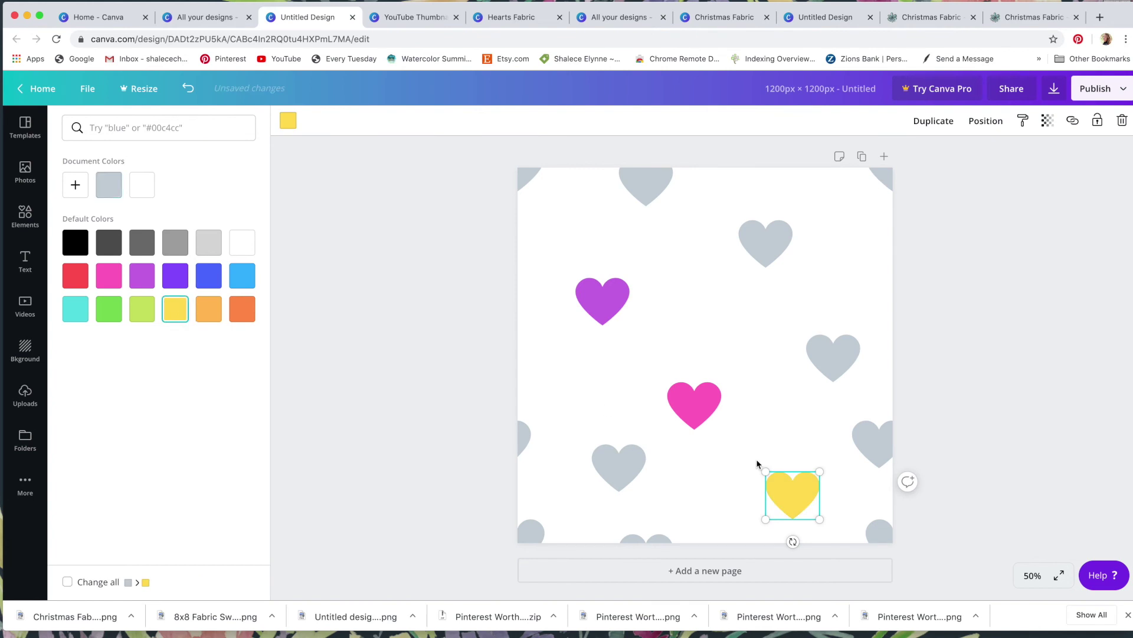
# - Make the four corner hearts violet and the side-edge hearts green, then return to Hearts Fabric
pyautogui.click(879, 535)
pyautogui.keyDown('shift'); pyautogui.click(531, 533); pyautogui.keyUp('shift')
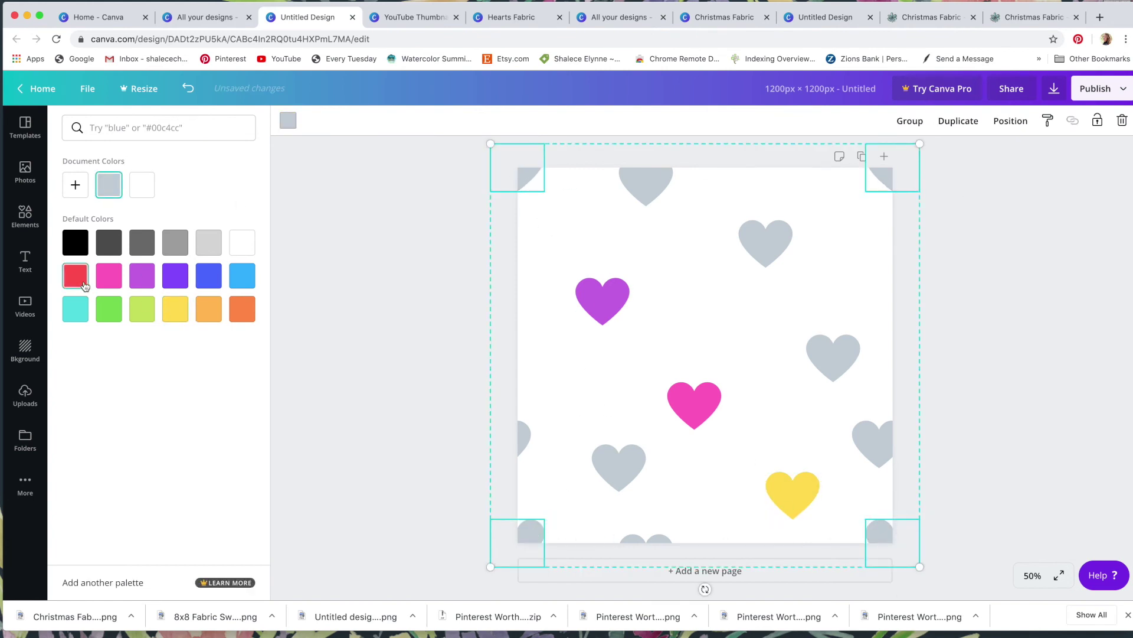
pyautogui.click(173, 279)
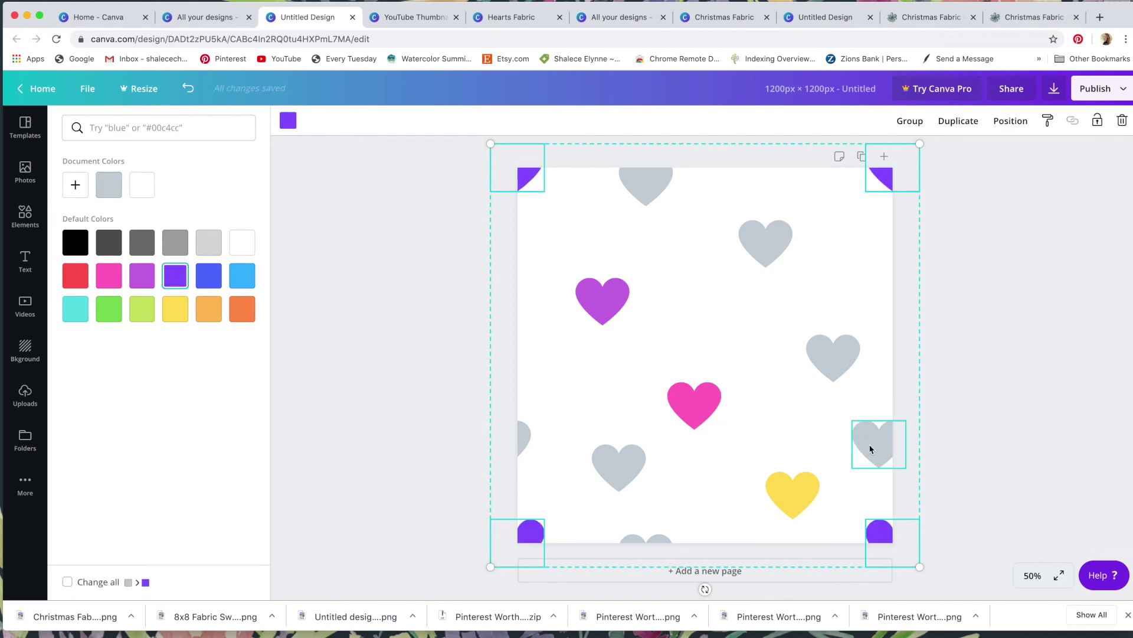
pyautogui.click(872, 449)
pyautogui.keyDown('shift'); pyautogui.click(521, 443); pyautogui.keyUp('shift')
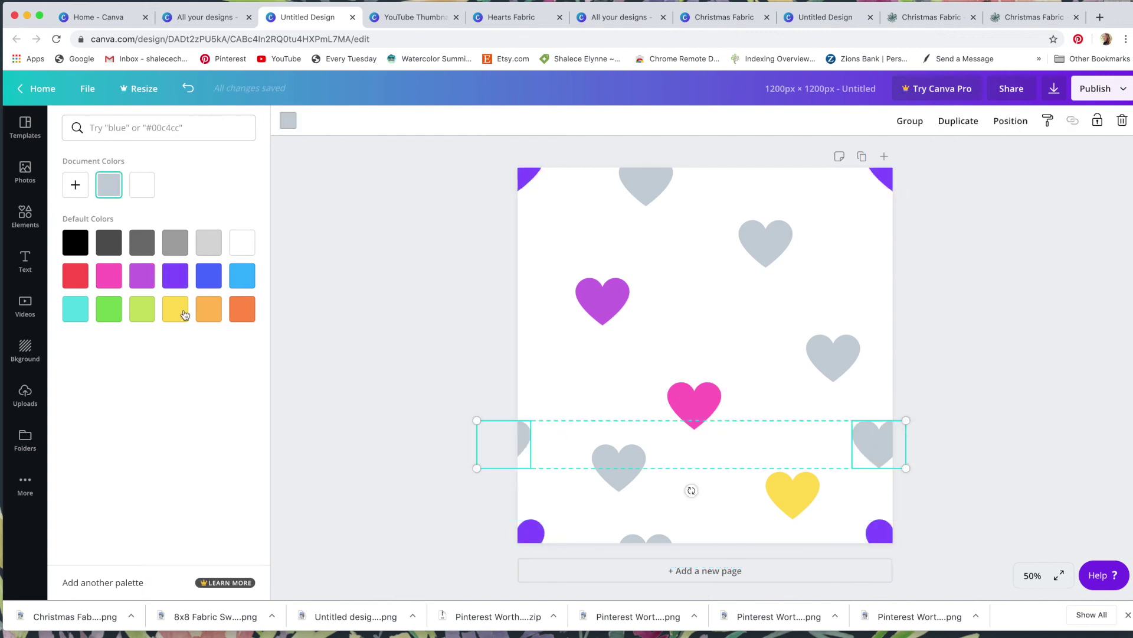
pyautogui.click(110, 311)
pyautogui.hotkey('ctrl', 'Tab')
pyautogui.hotkey('ctrl', 'Tab')
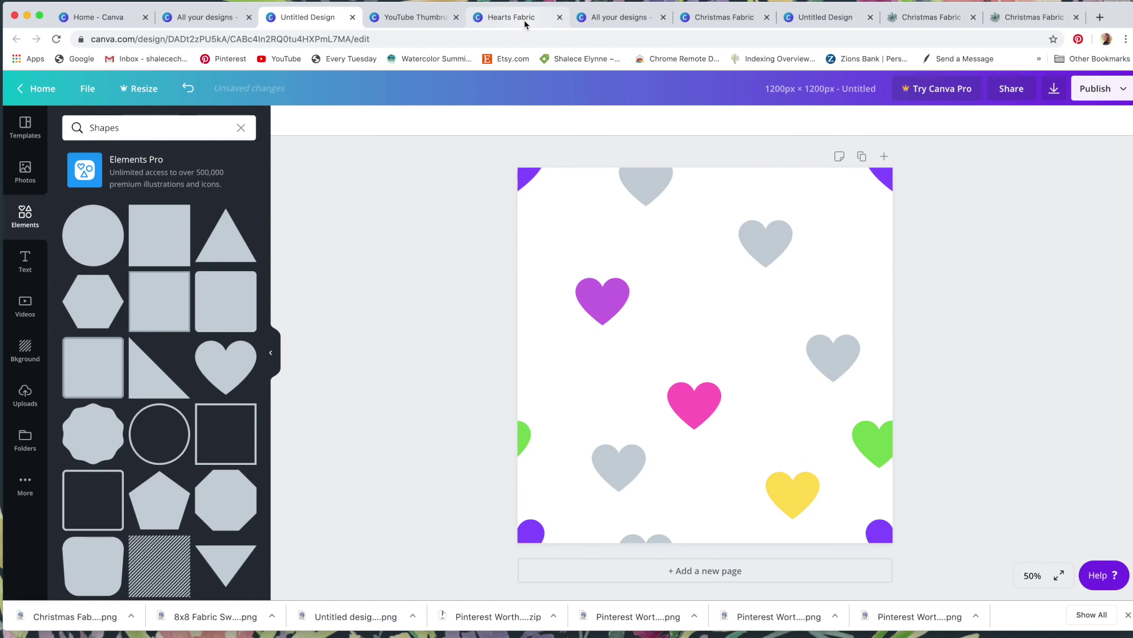
# - View the Hearts Fabric PNG download options, then switch to the Spoonflower 8x8 hearts swatch
pyautogui.click(1054, 90)
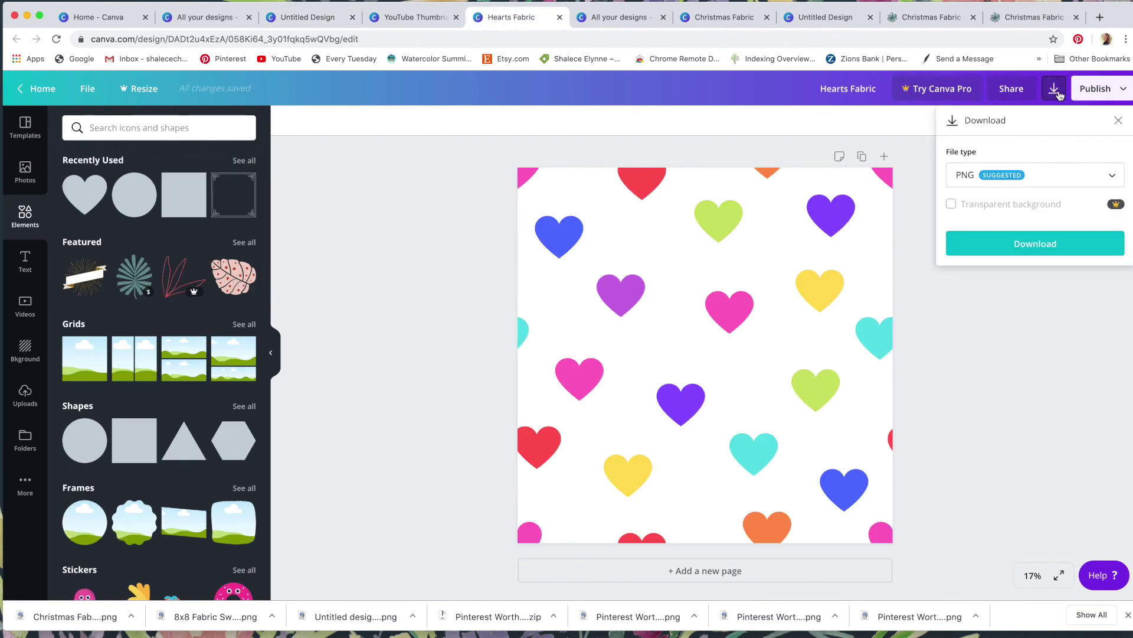
pyautogui.hotkey('ctrl', '9')
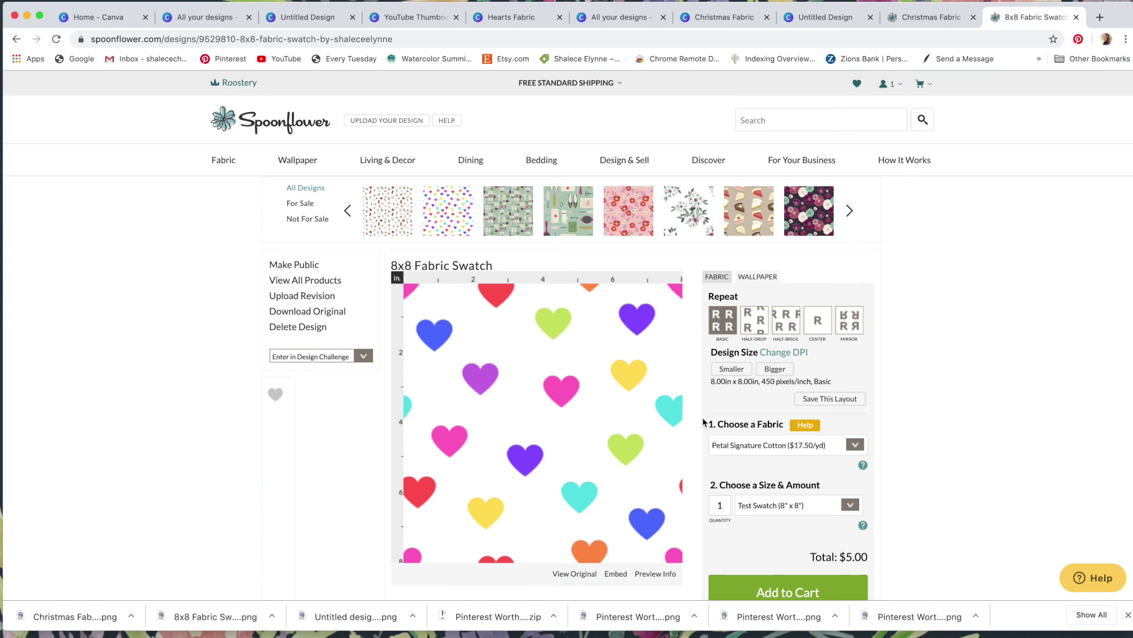
# - Keep the 8x8 swatch size, make the hearts design public, and save Christmas Fabric to Pinterest
pyautogui.click(790, 503)
pyautogui.click(790, 503)
pyautogui.click(290, 267)
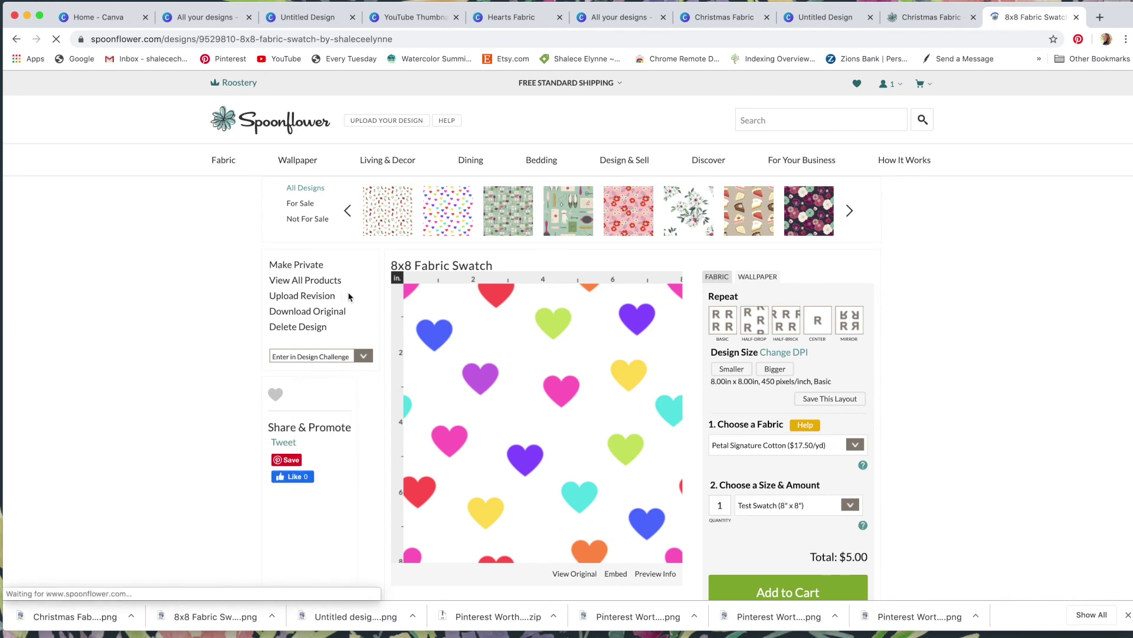
pyautogui.click(317, 193)
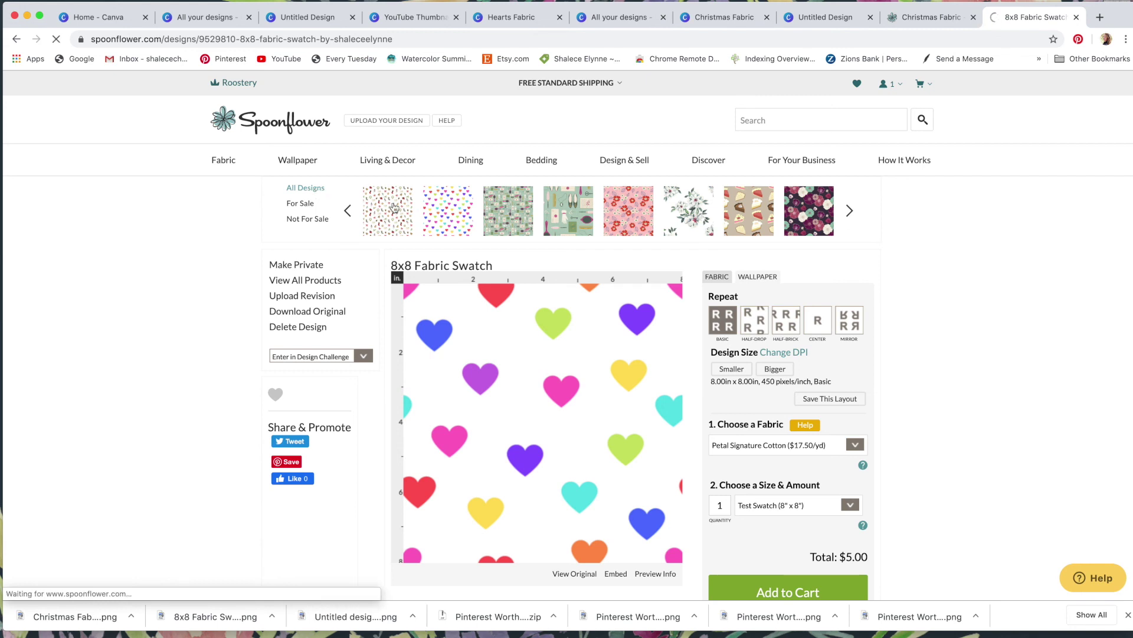
pyautogui.click(287, 461)
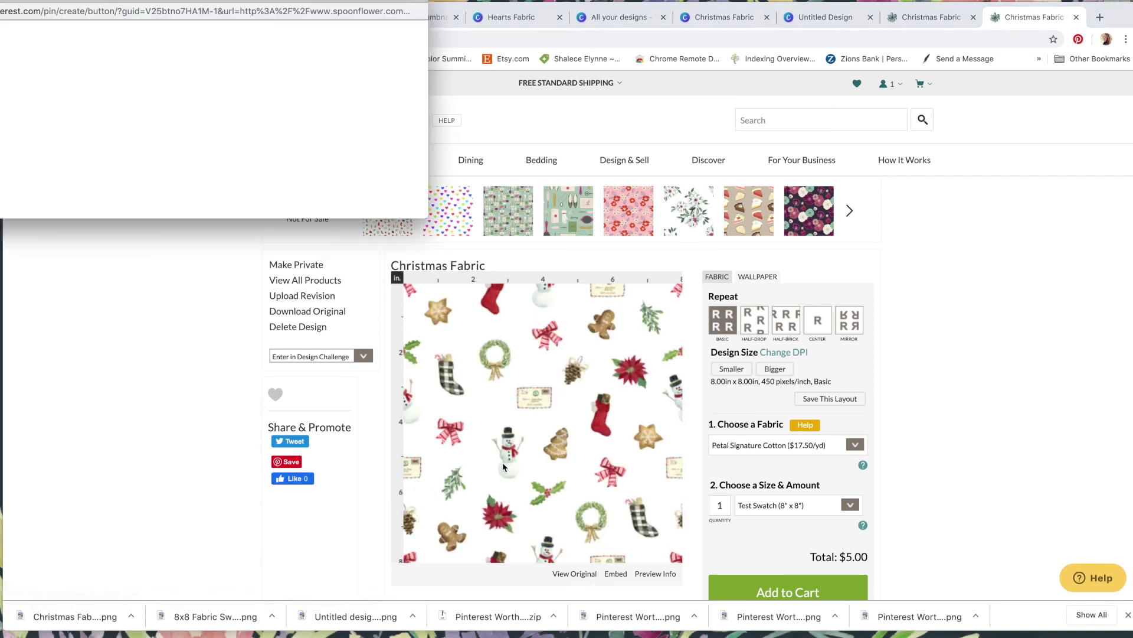